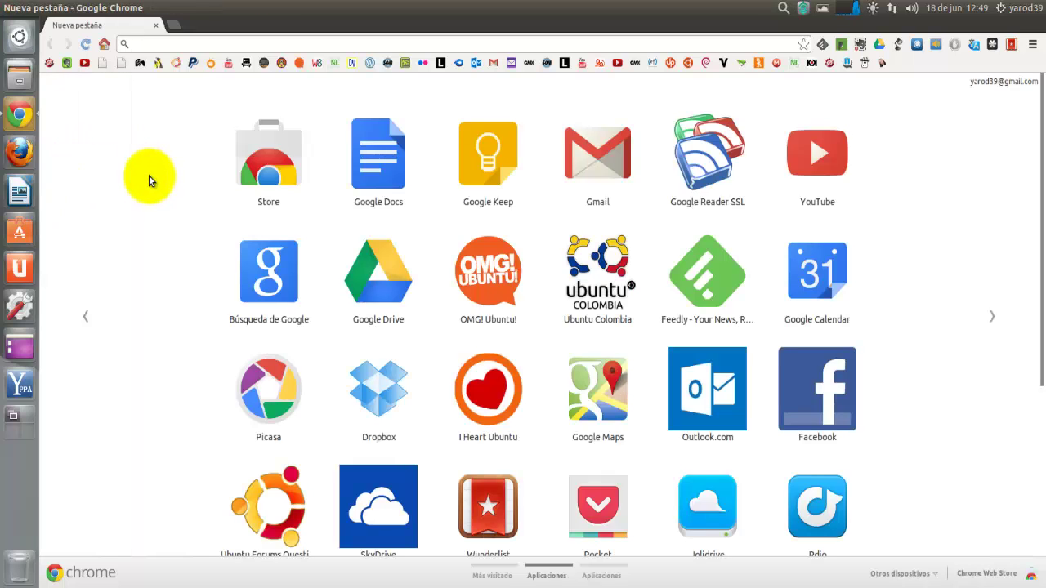
type("www")
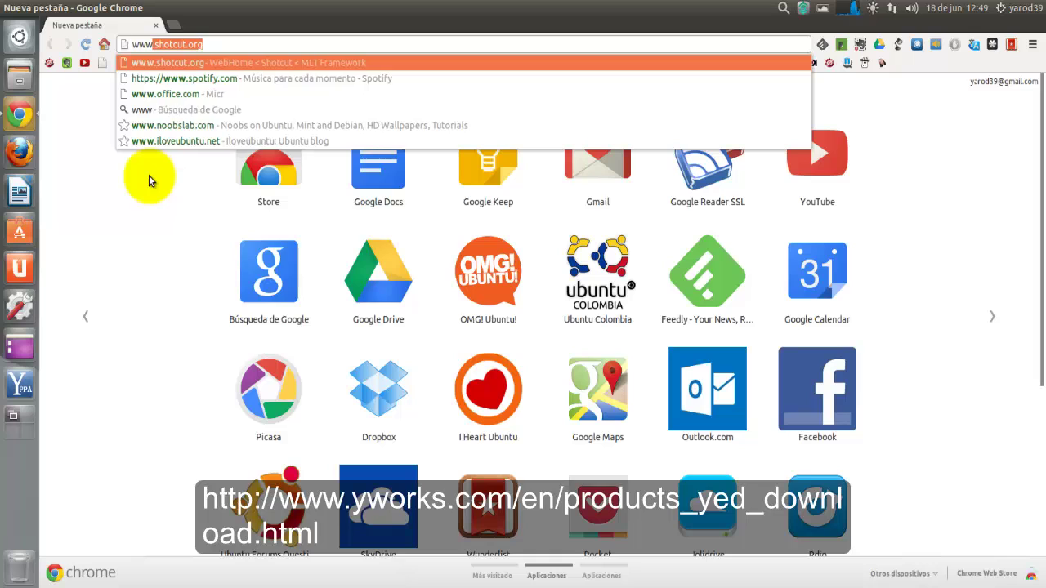
type(".")
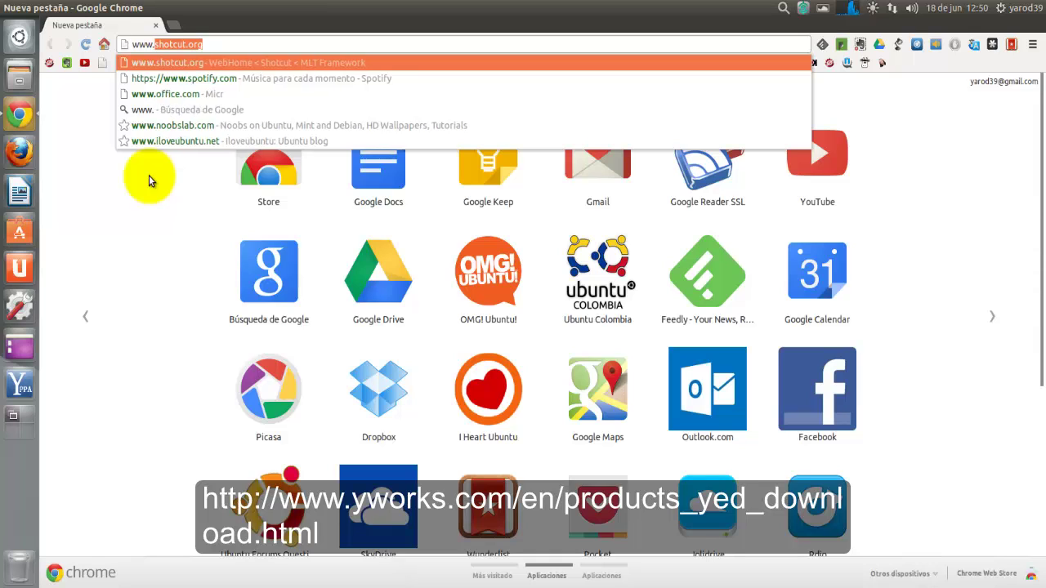
type("ywo")
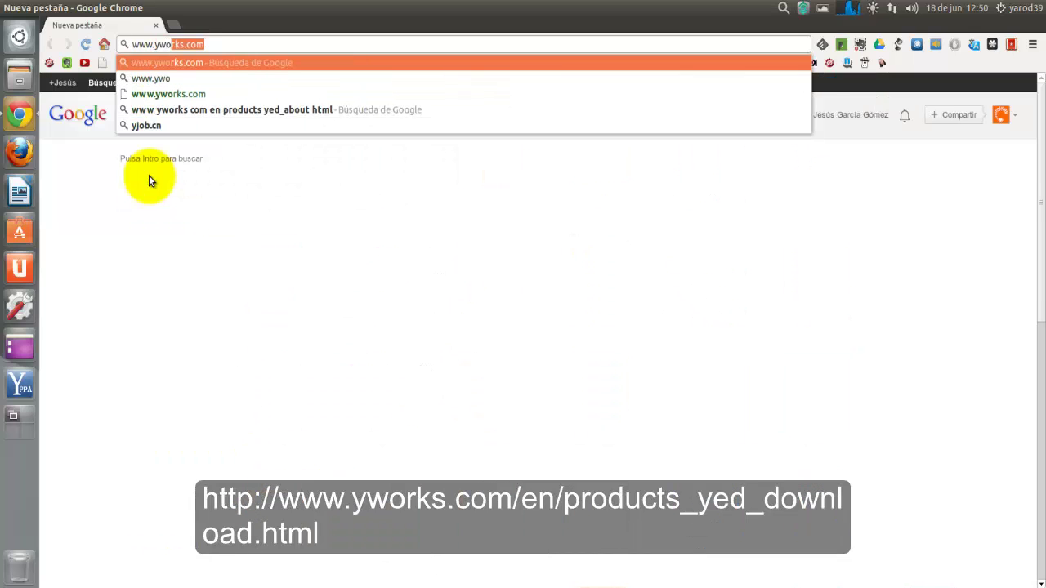
type("rk")
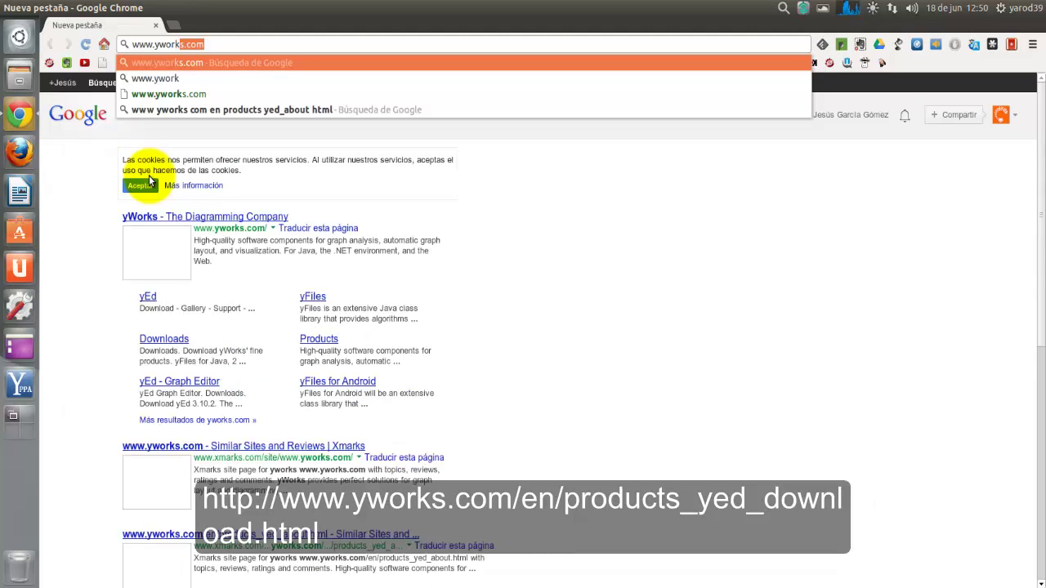
type("s.co")
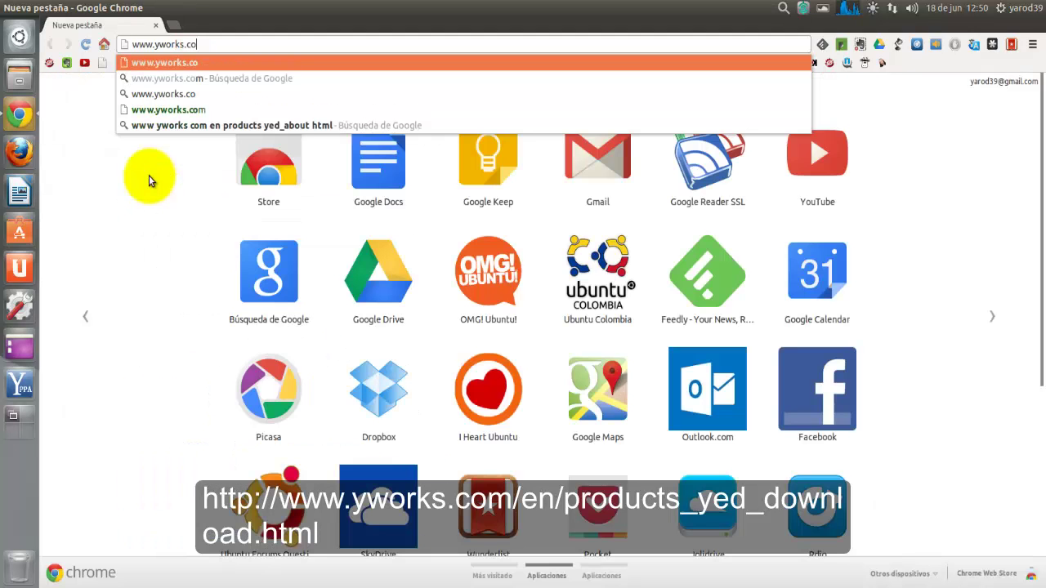
type("m.")
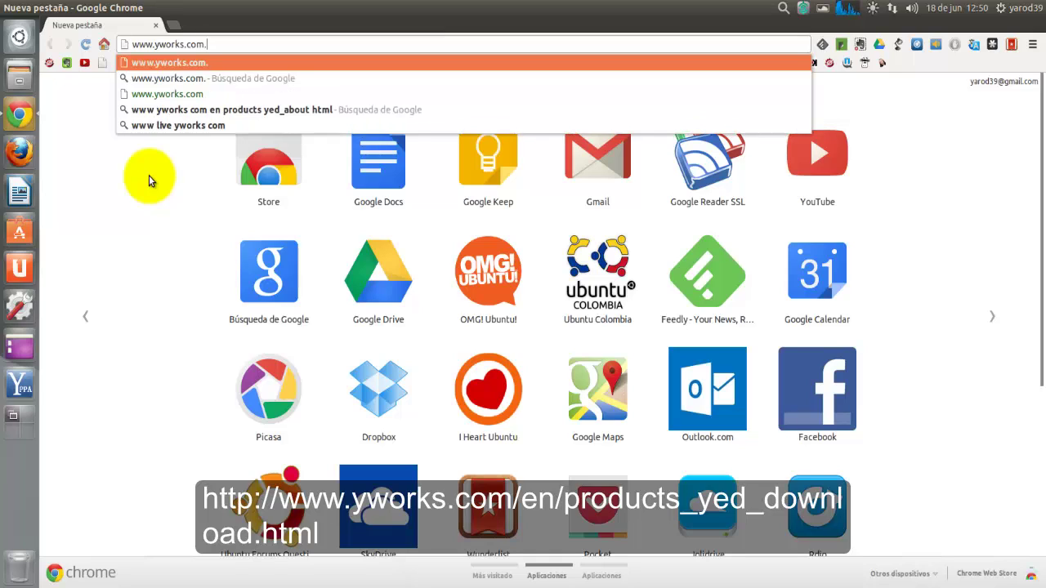
key("BackSpace")
type("/en")
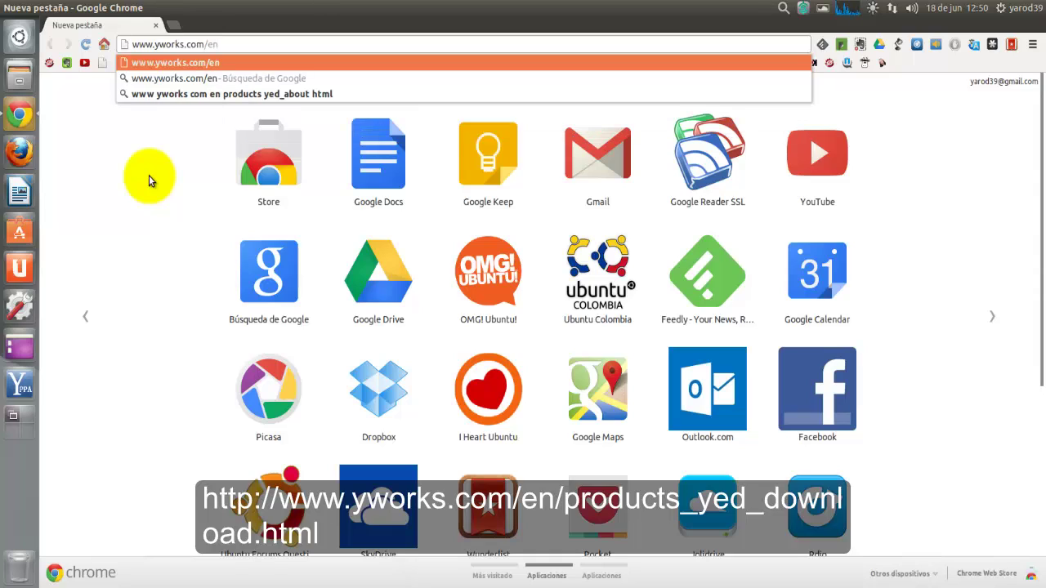
type("/")
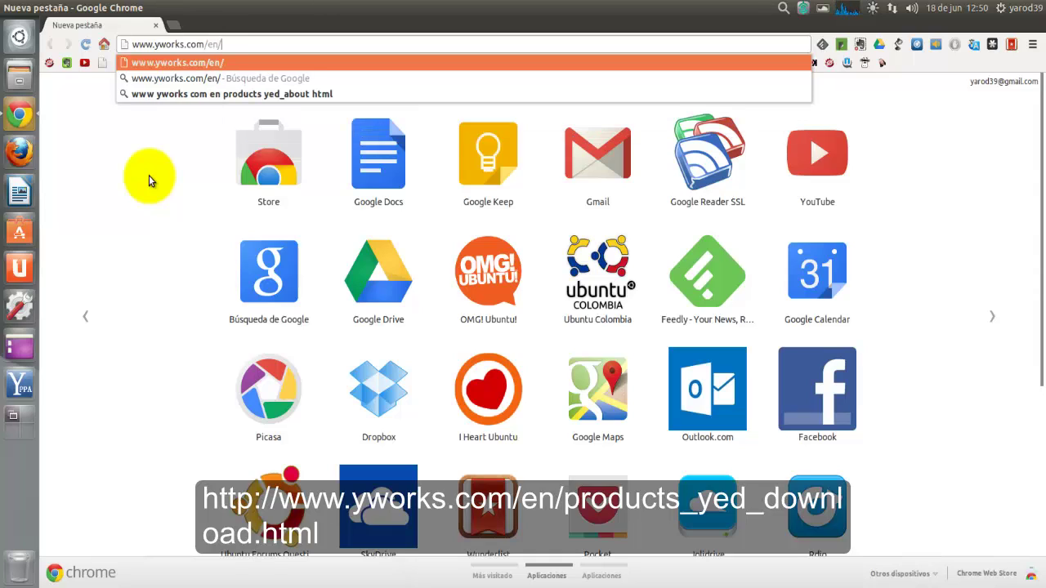
type("products")
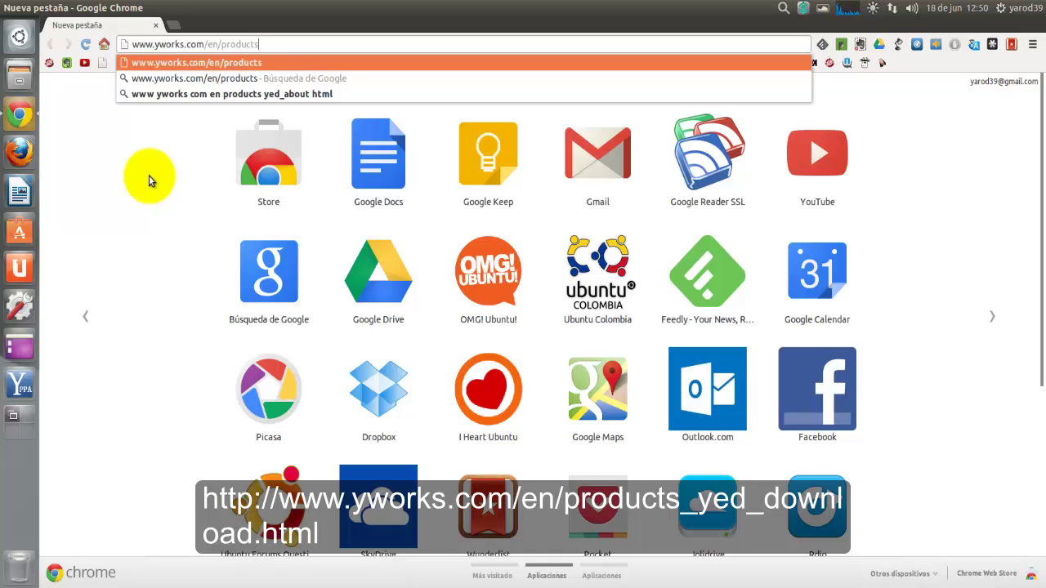
type("_ye")
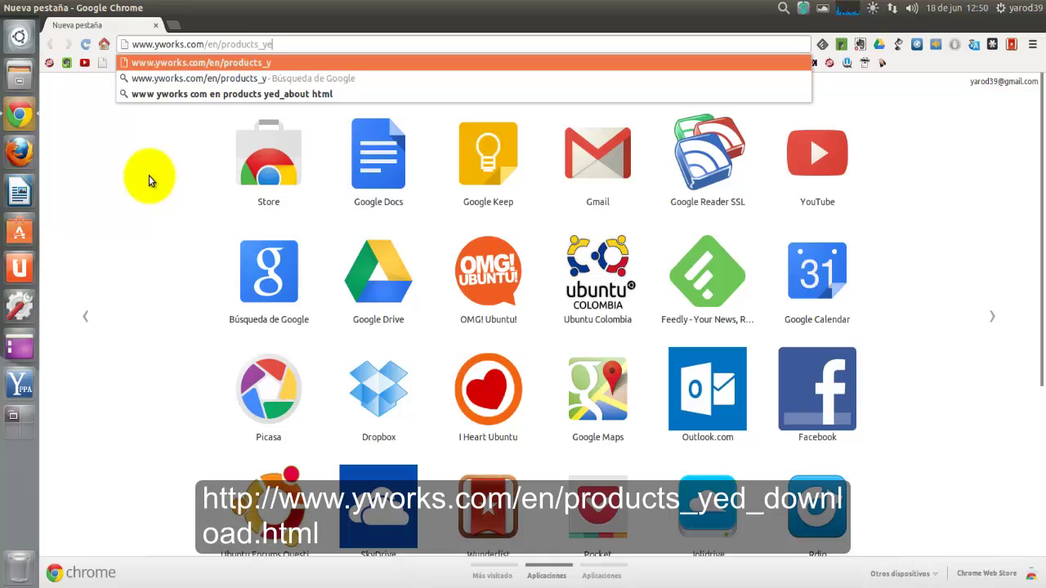
type("d_")
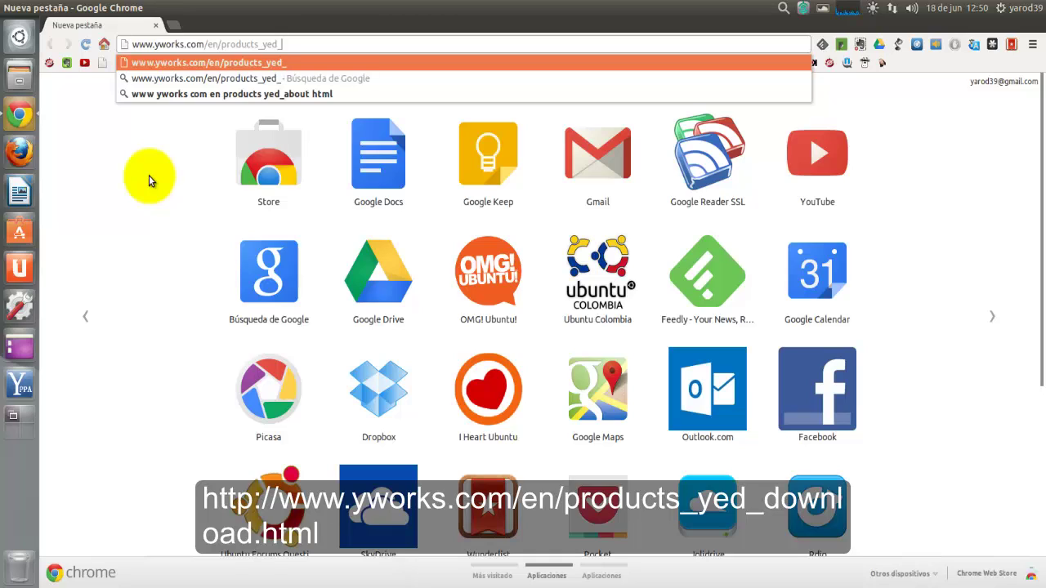
type("download")
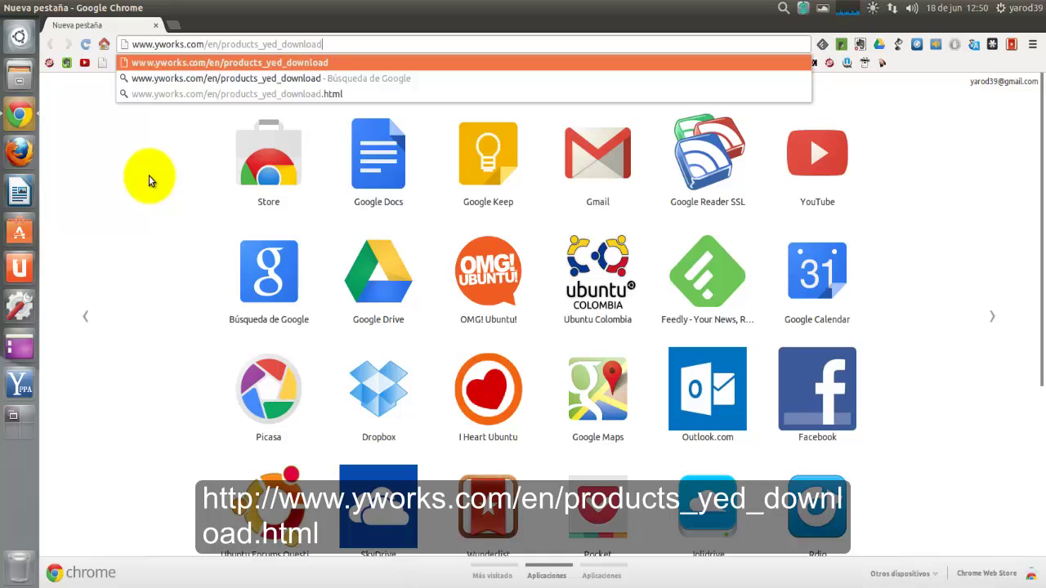
type(".h")
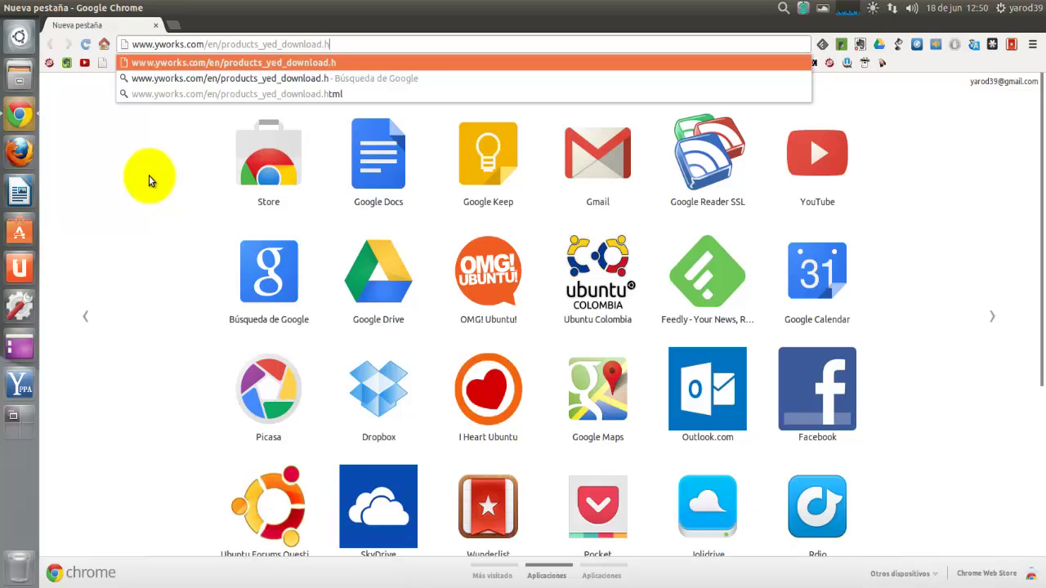
type("tml")
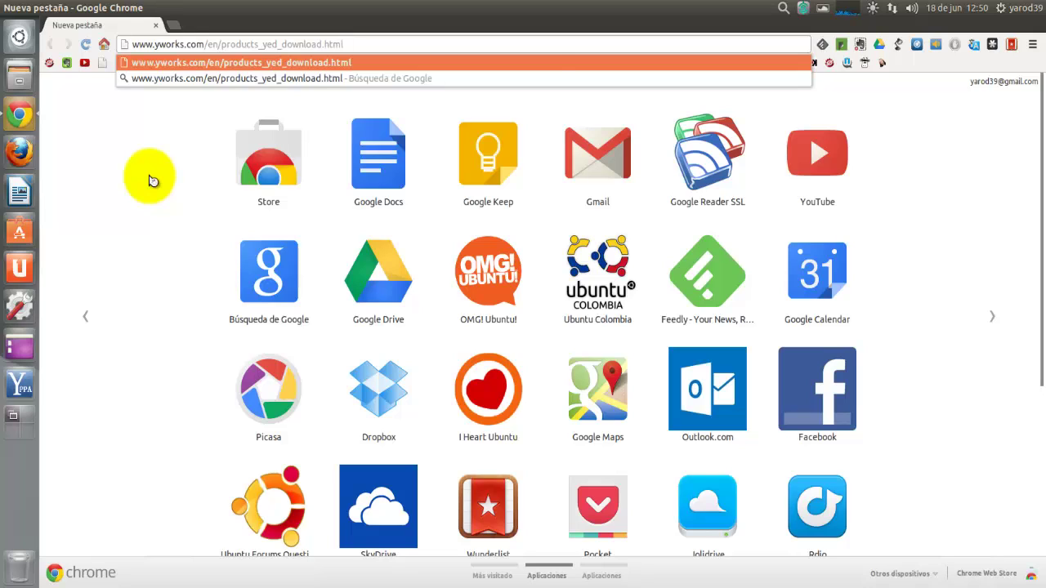
key("Return")
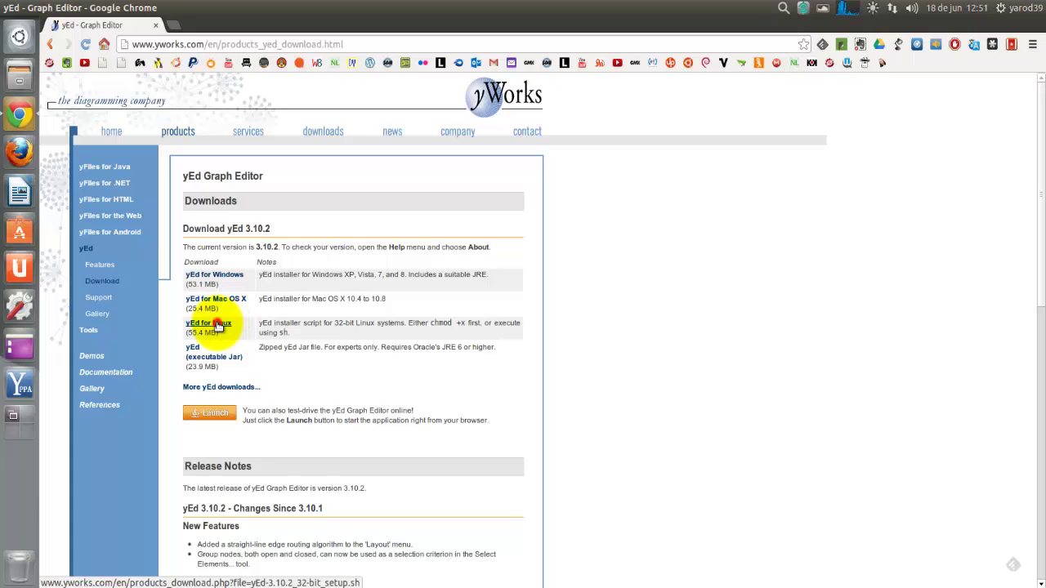
- Download yEd for Linux, accepting the license terms, and save yEd-3.10.2_32-bit_setup.sh in the Descargas folder before closing the browser page
left_click(219, 326)
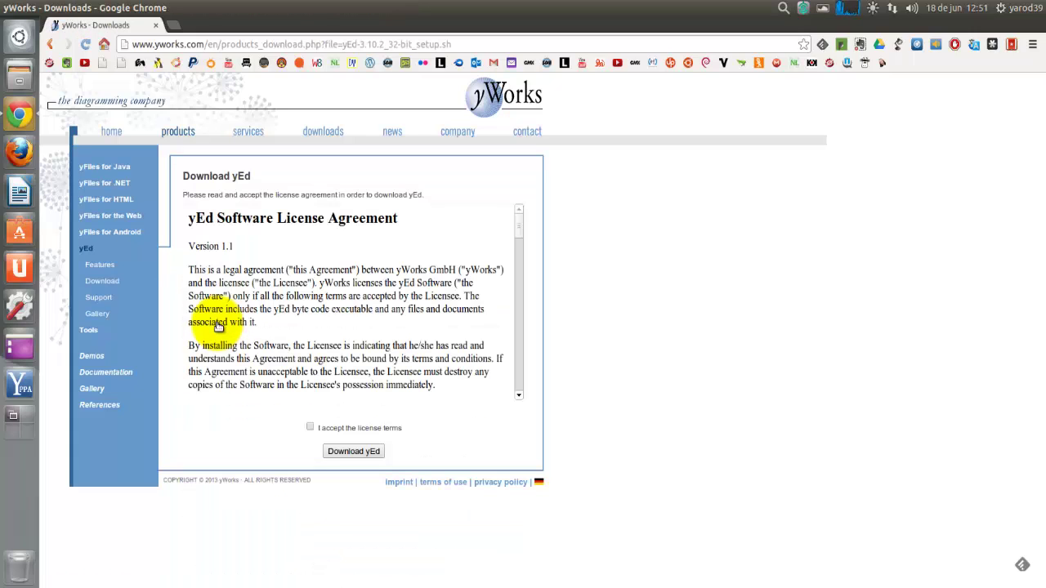
left_click(310, 427)
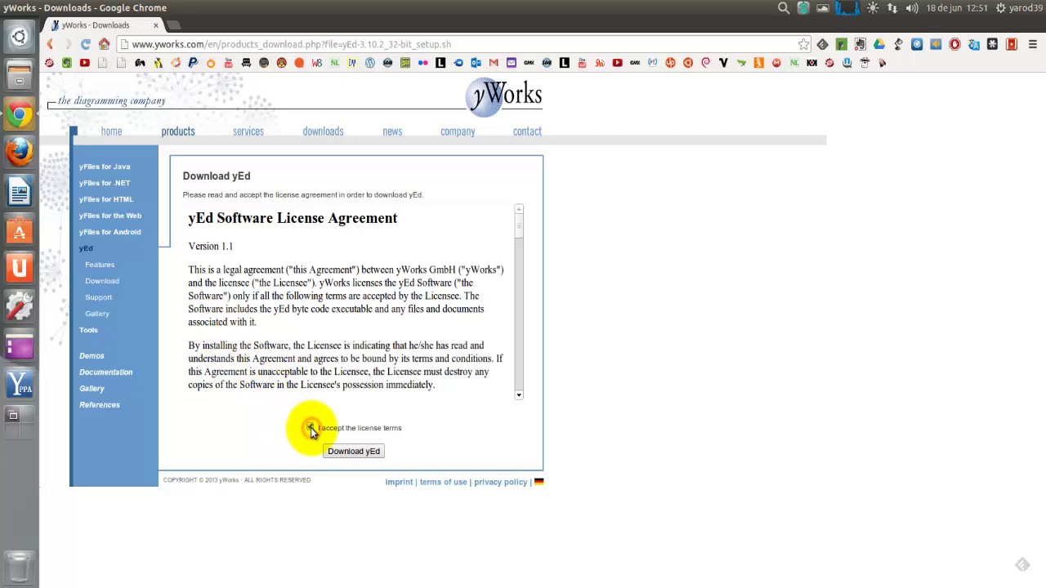
left_click(353, 451)
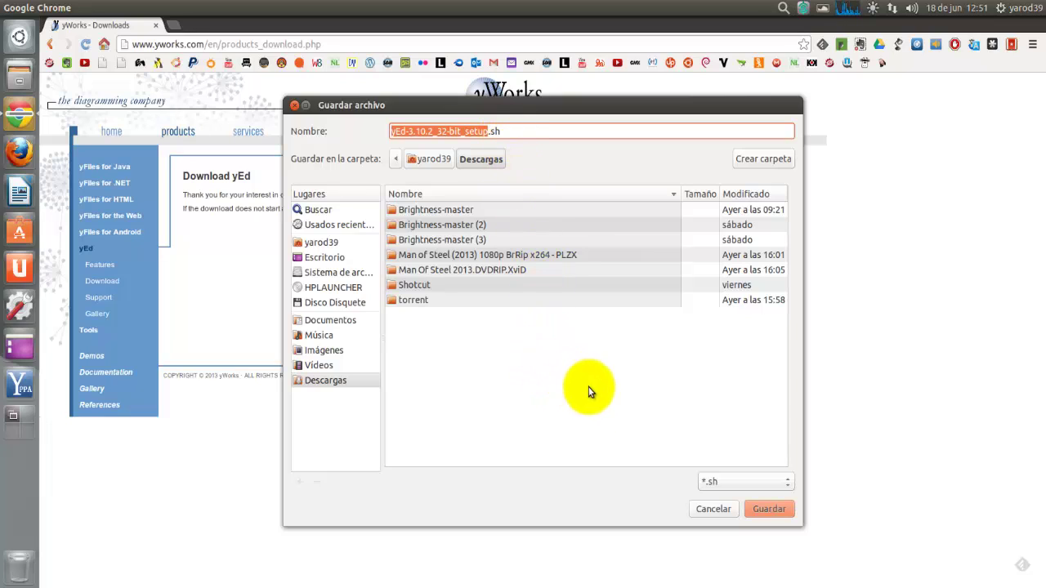
left_click(765, 511)
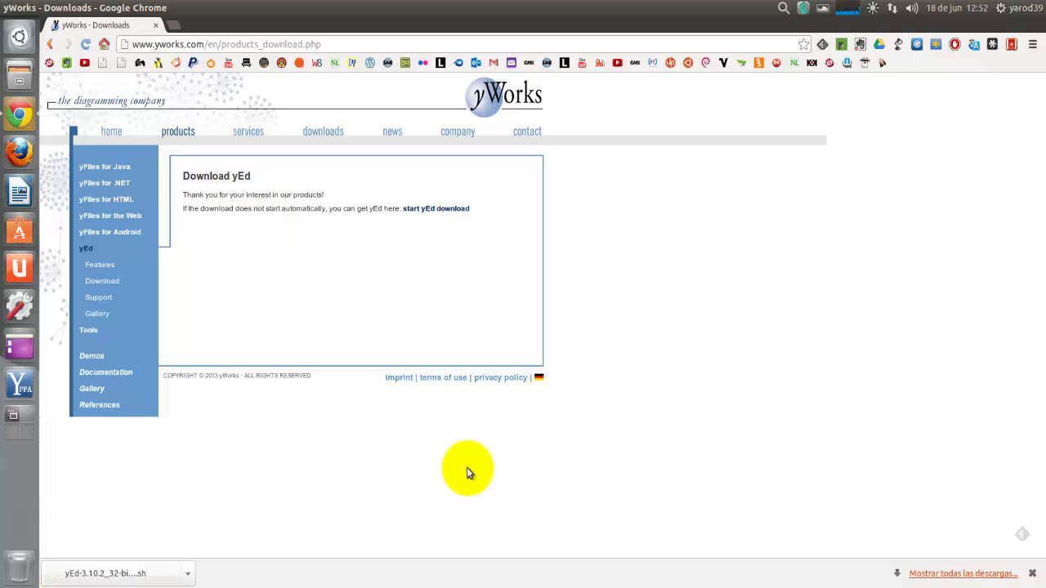
left_click(155, 28)
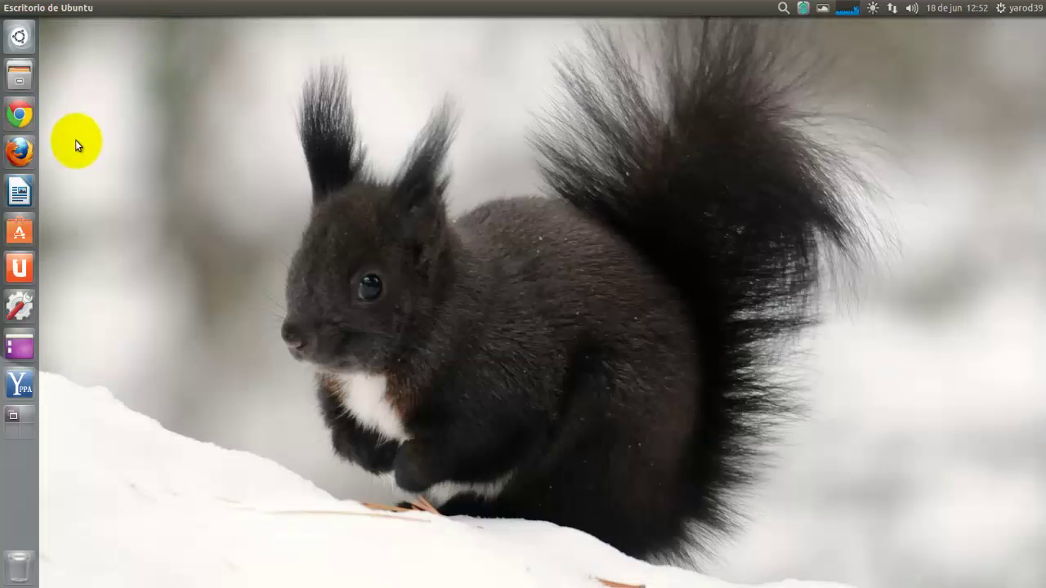
- Check the Descargas folder in the file manager for the yEd installer script, and close the window
left_click(21, 82)
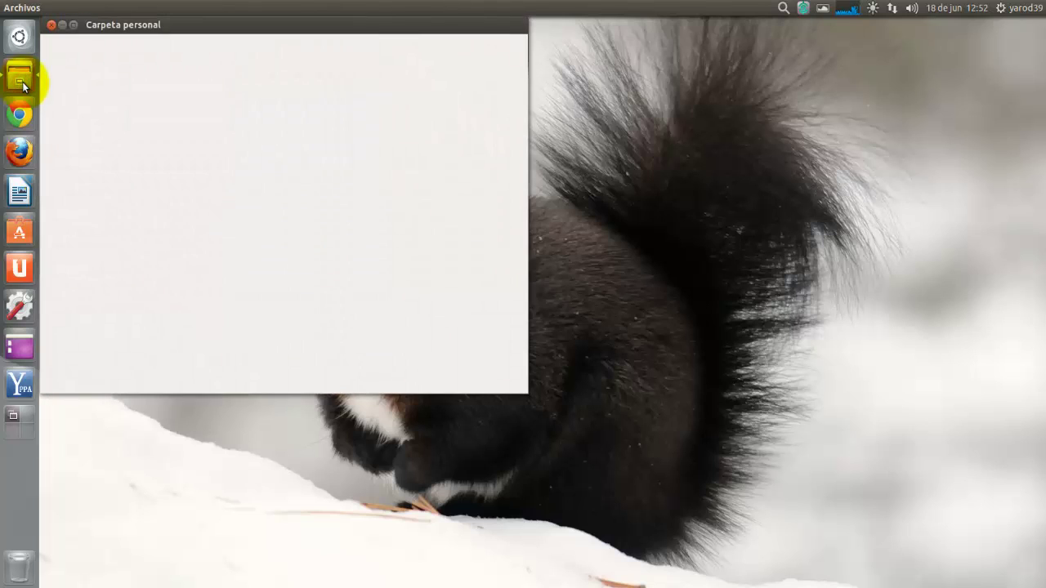
double_click(184, 85)
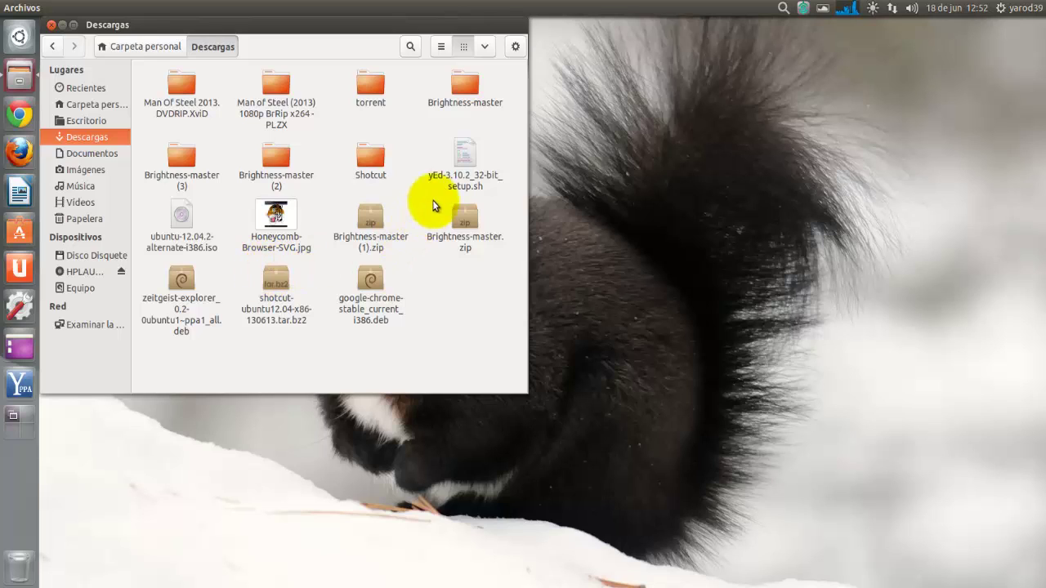
right_click(458, 314)
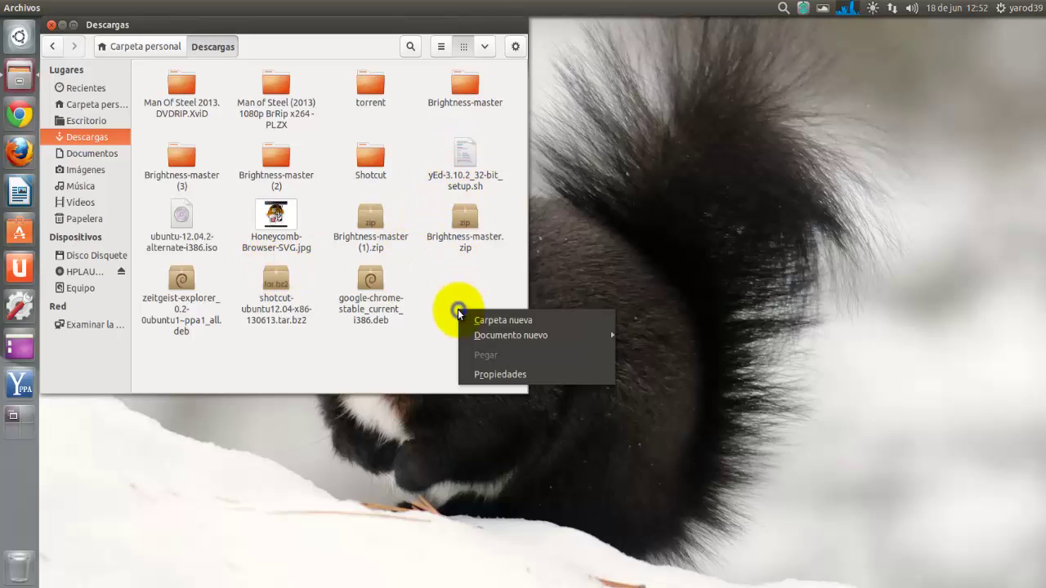
left_click(440, 340)
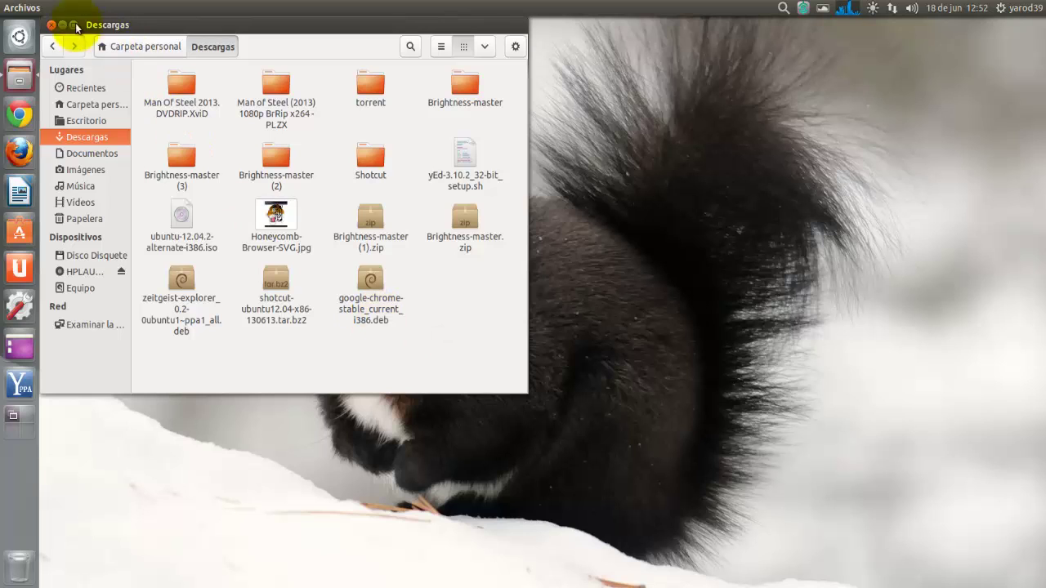
left_click(51, 24)
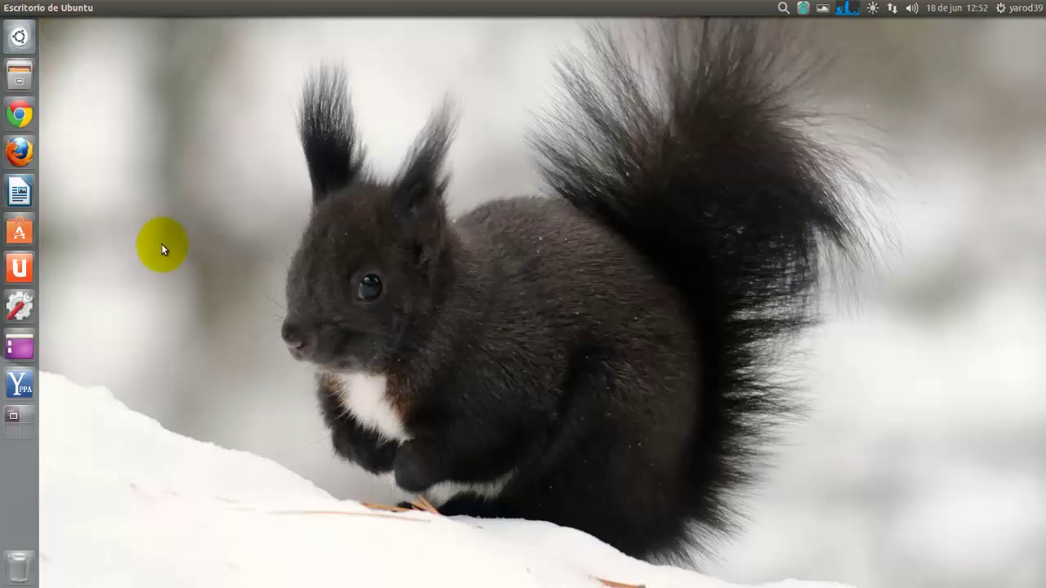
- Open a terminal and load the .bashrc file from the home folder in vim
key("ctrl+alt+t")
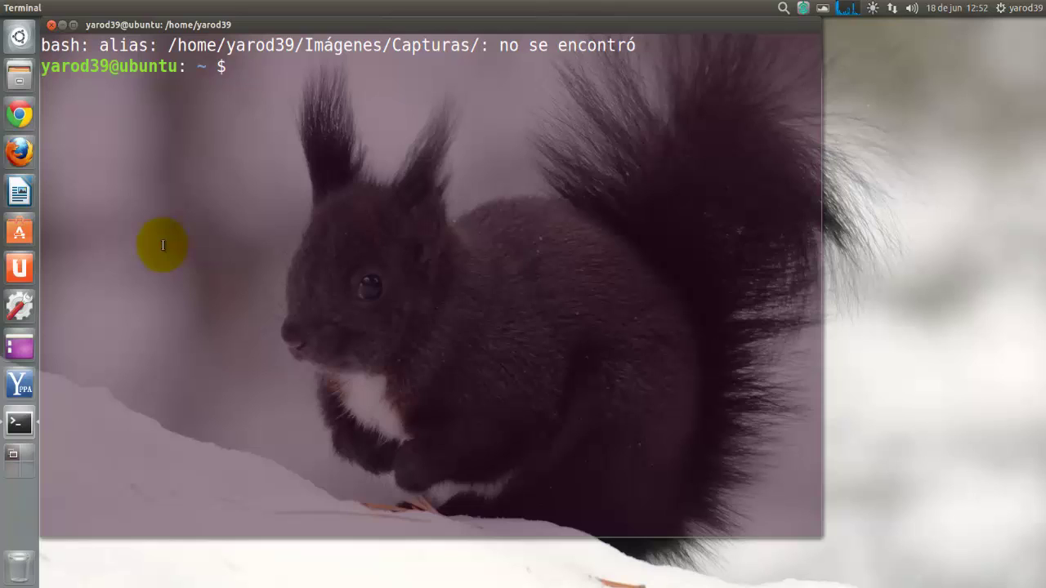
type("vim .s")
key("BackSpace")
type("b")
type("a")
key("BackSpace")
type("as")
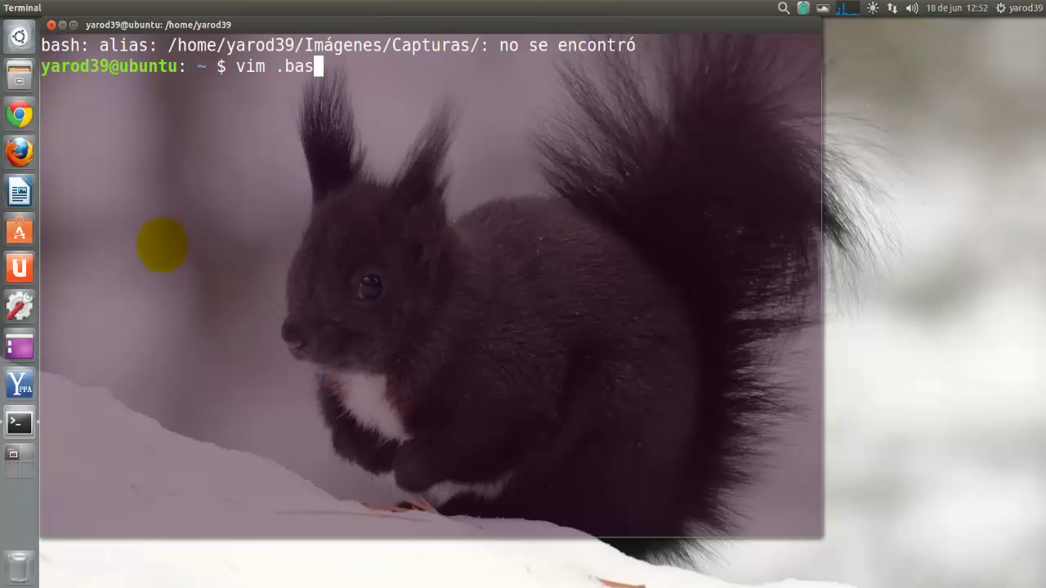
type("hrc")
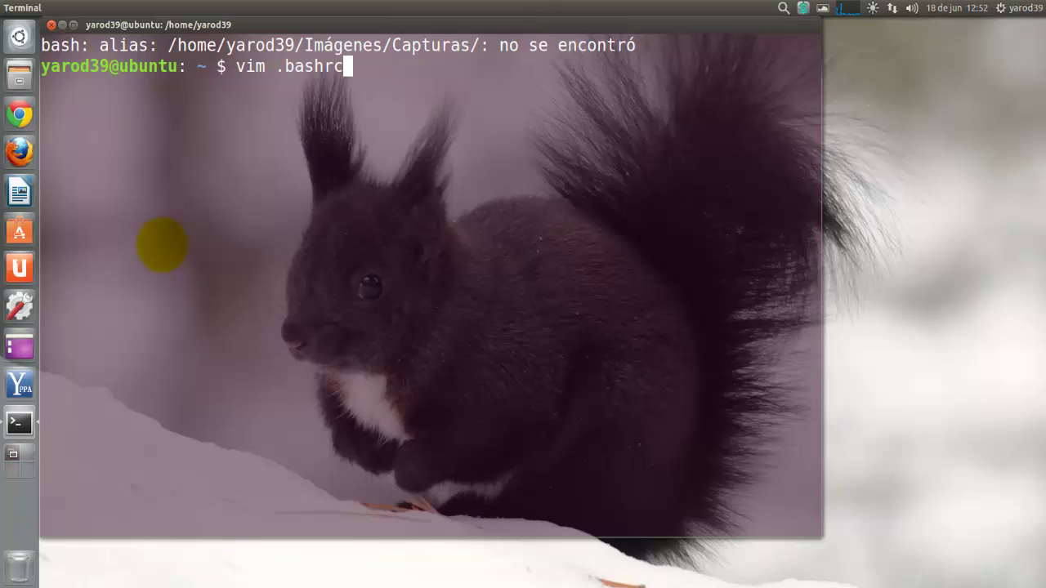
key("Return")
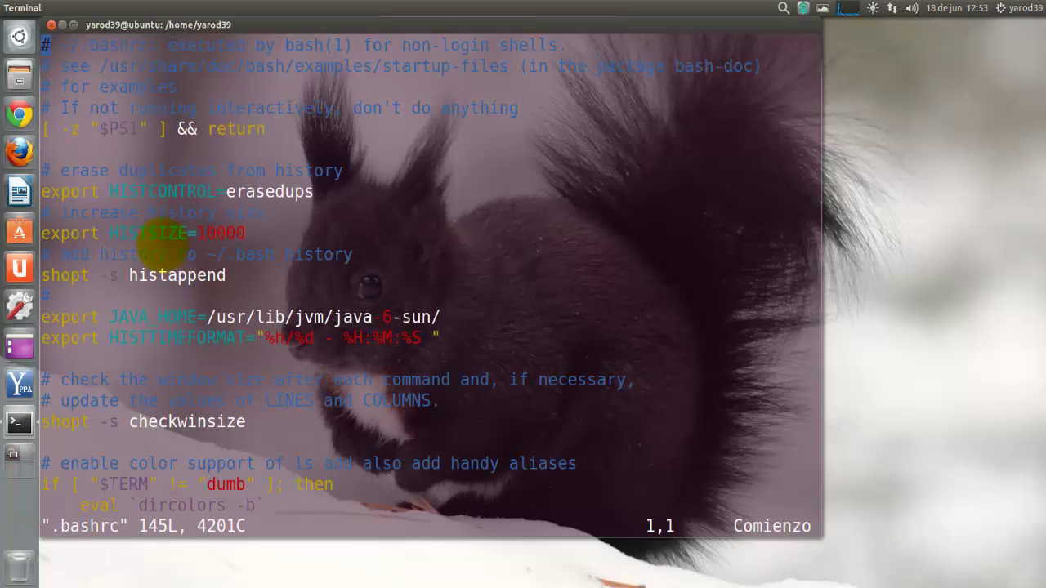
- Read through .bashrc to its end, examining the history settings, aliases and special functions
key("Down")
key("Down")
key("Down")
key("Down")
key("Down")
key("Down")
key("Down")
key("Down")
key("Down")
key("Down")
key("Down")
key("Down")
key("Down")
key("Down")
key("Down")
key("Down")
key("Down")
key("Down")
key("Down")
key("Down")
key("Down")
key("Down")
key("Down")
key("Down")
key("Down")
key("Down")
key("Down")
key("Down")
key("Down")
key("Down")
key("Down")
key("Down")
key("Down")
key("Down")
key("Down")
key("Down")
key("Down")
key("Down")
key("Down")
key("Down")
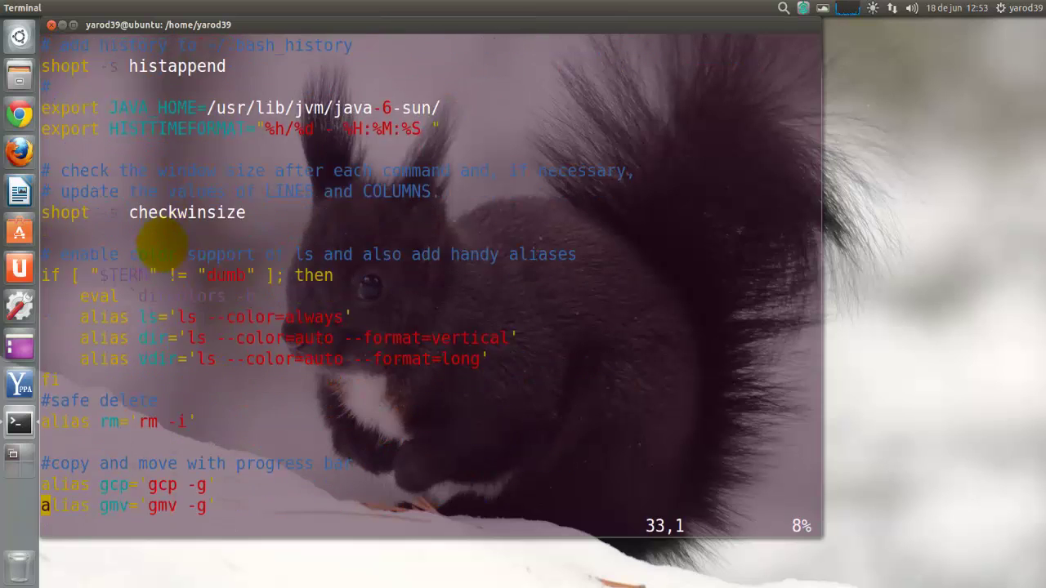
key("Down")
key("Down")
key("Down")
key("Down")
key("Down")
key("Down")
key("Down")
key("Down")
key("Down")
key("Down")
key("Down")
key("Down")
key("Down")
key("Down")
key("Down")
key("Down")
key("Down")
key("Down")
key("Down")
key("Down")
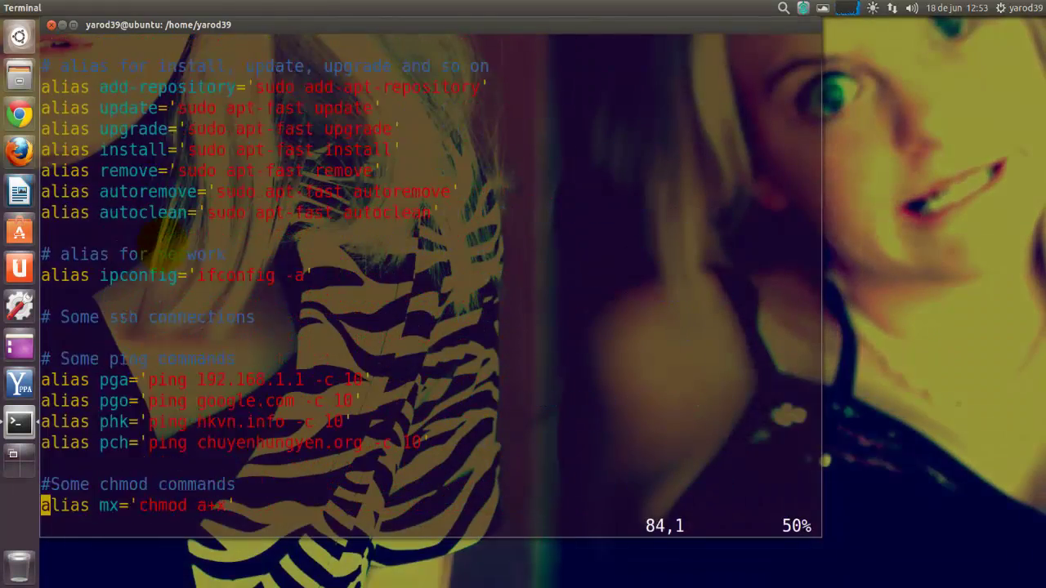
key("Down")
key("Down")
key("Down")
key("Down")
key("Down")
key("Down")
key("Down")
key("Down")
key("Down")
key("Down")
key("Down")
key("Down")
key("Down")
key("Down")
key("Down")
key("Down")
key("Down")
key("Down")
key("Down")
key("Down")
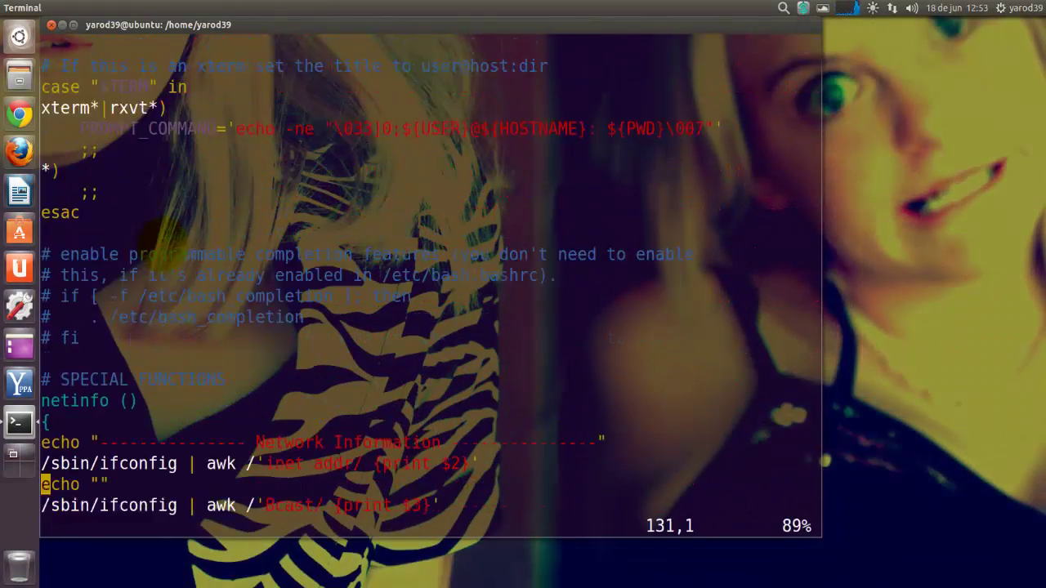
key("Up")
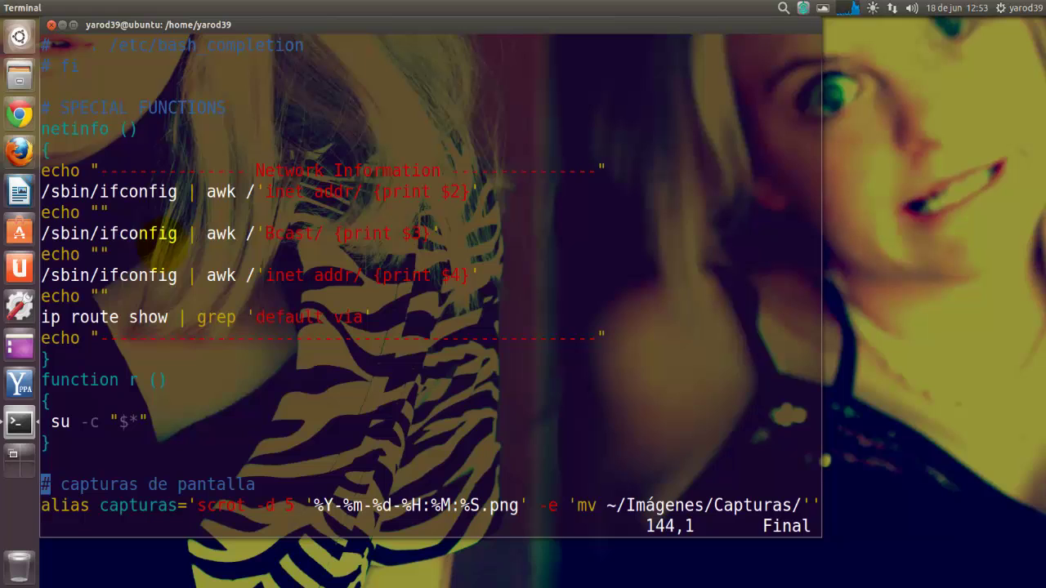
key("Down")
- Comment out the capturas screenshot alias on the last line of .bashrc with a leading #
key("8")
key("7")
key("shift+g")
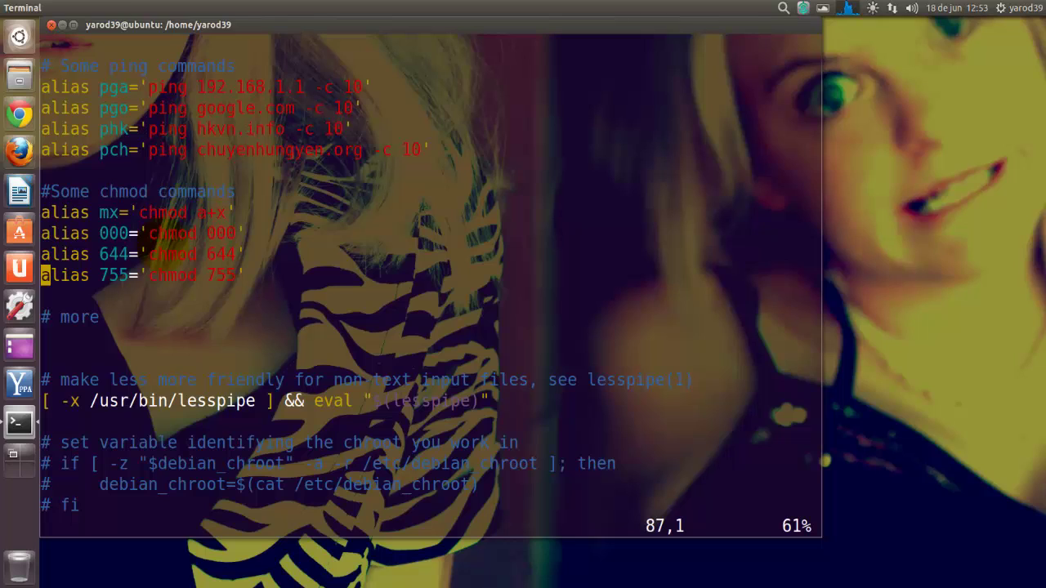
key("Down")
key("Down")
key("Down")
key("Down")
key("Down")
key("Down")
key("Down")
key("Down")
key("Down")
key("Down")
key("Down")
key("Down")
key("Down")
key("Down")
key("Down")
key("Down")
key("Down")
key("Down")
key("Down")
key("Down")
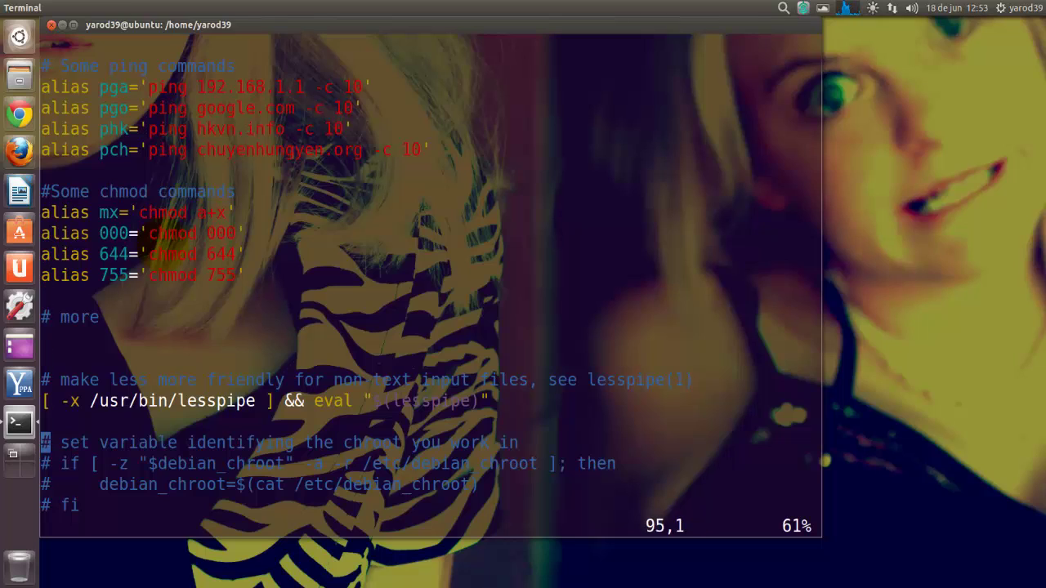
key("Down")
key("Down")
key("Down")
key("Down")
key("Down")
key("Down")
key("Down")
key("Down")
key("Down")
key("Down")
key("Down")
key("Down")
key("Down")
key("Down")
key("Down")
key("Down")
key("Down")
key("Down")
key("Down")
key("Down")
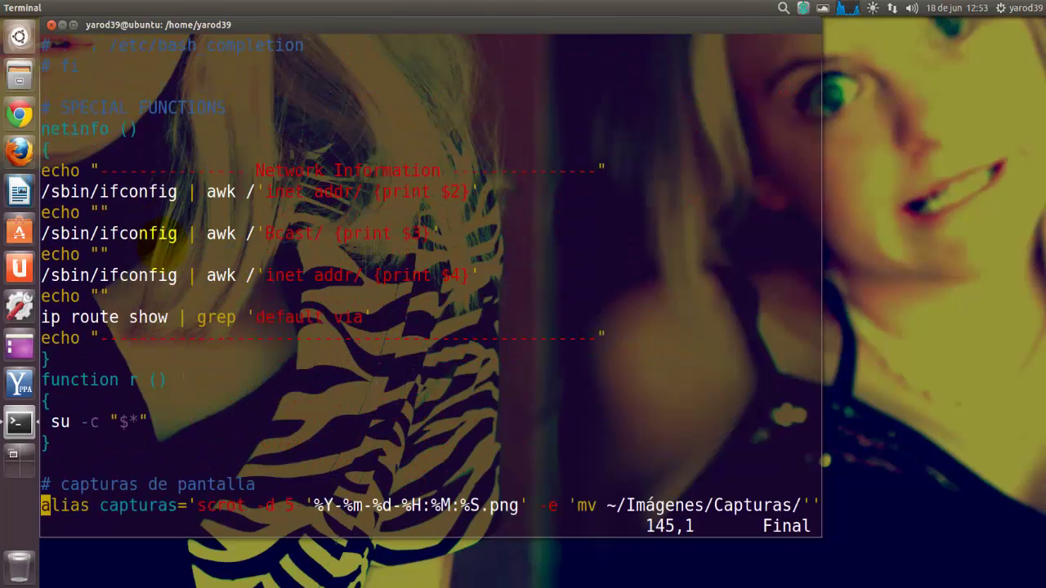
key("i")
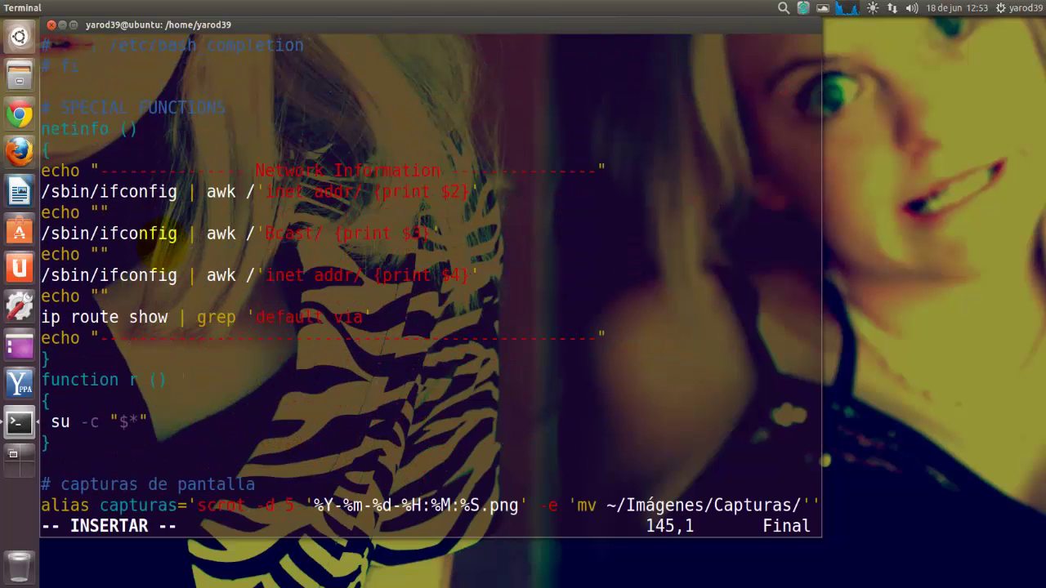
type("#")
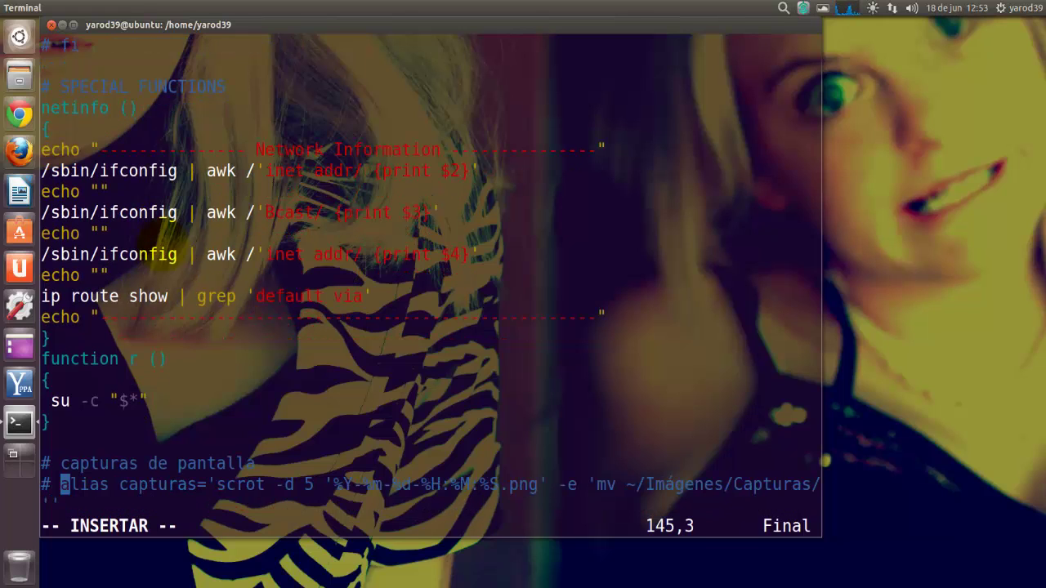
key("Escape")
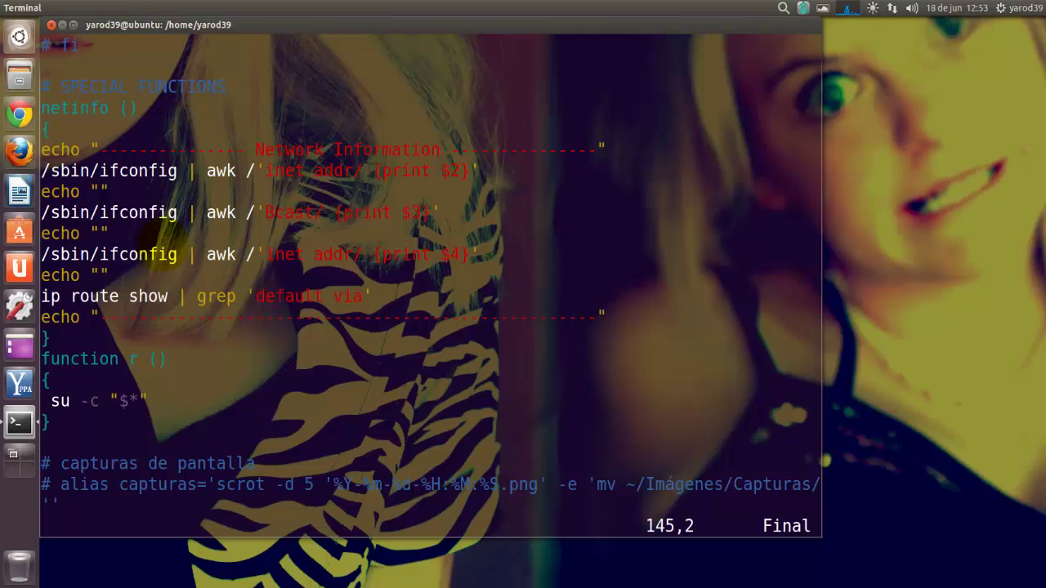
- Save .bashrc, quit vim, and exit the terminal session
key("shift+colon")
type("wq")
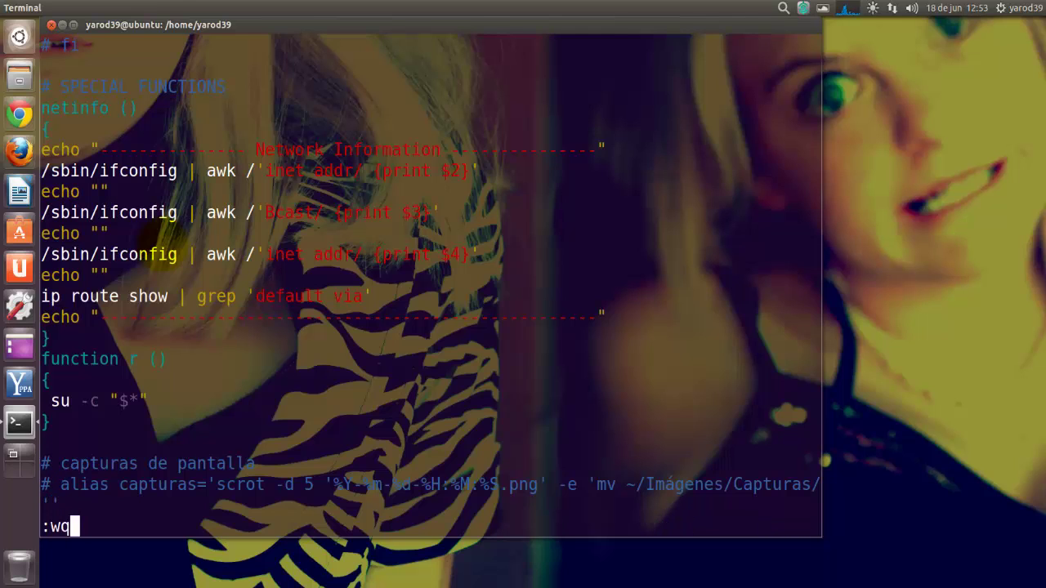
key("Return")
type("e")
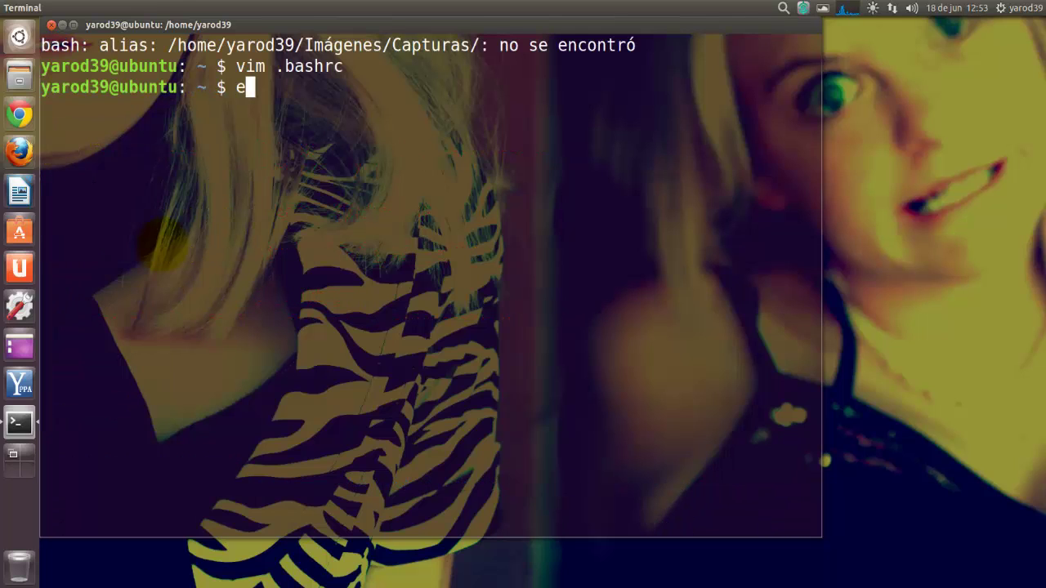
type("xit")
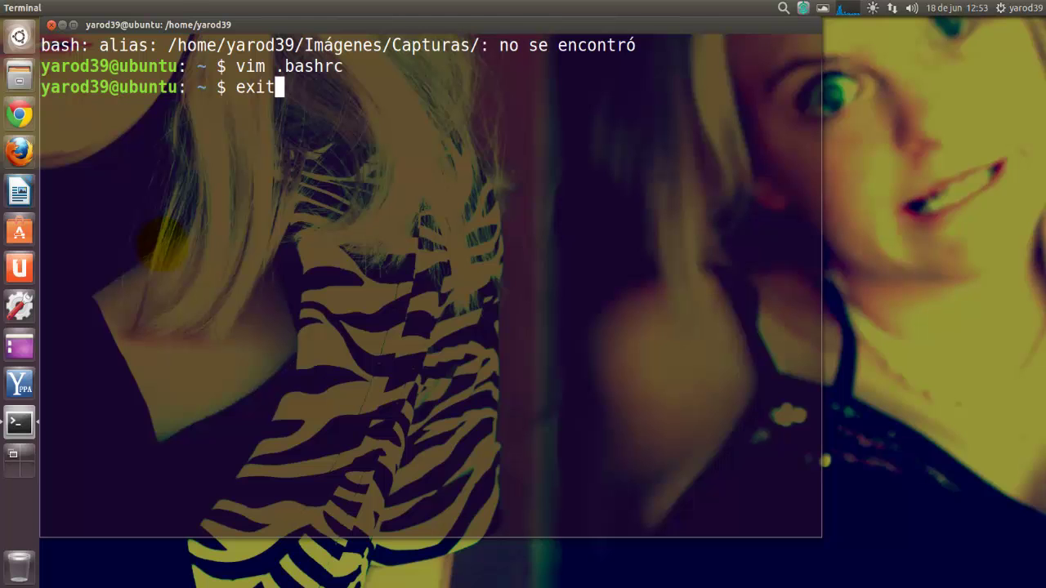
key("Return")
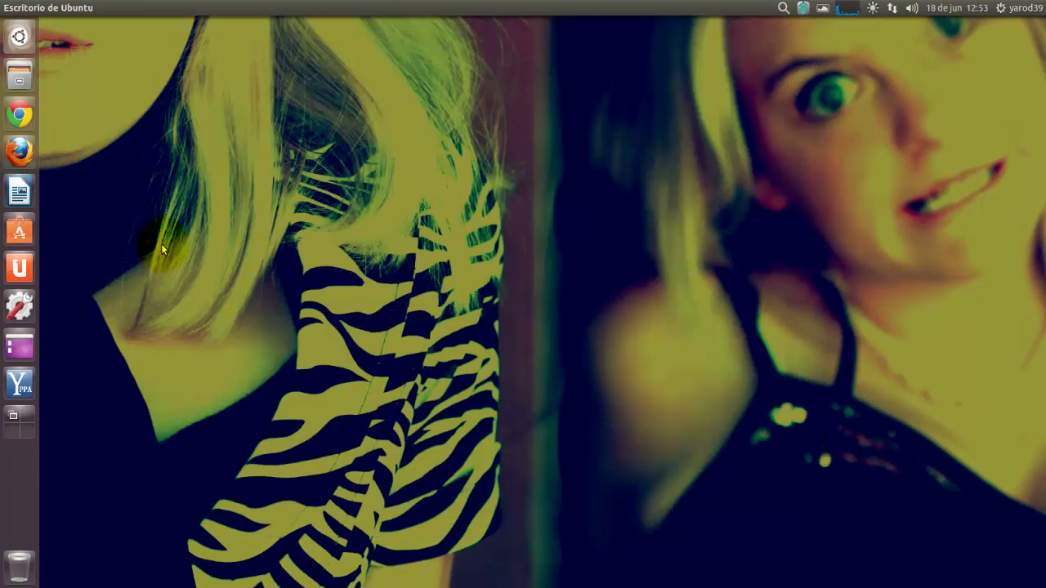
- Open a new terminal, change to the Descargas folder, and list its contents
key("ctrl+alt+t")
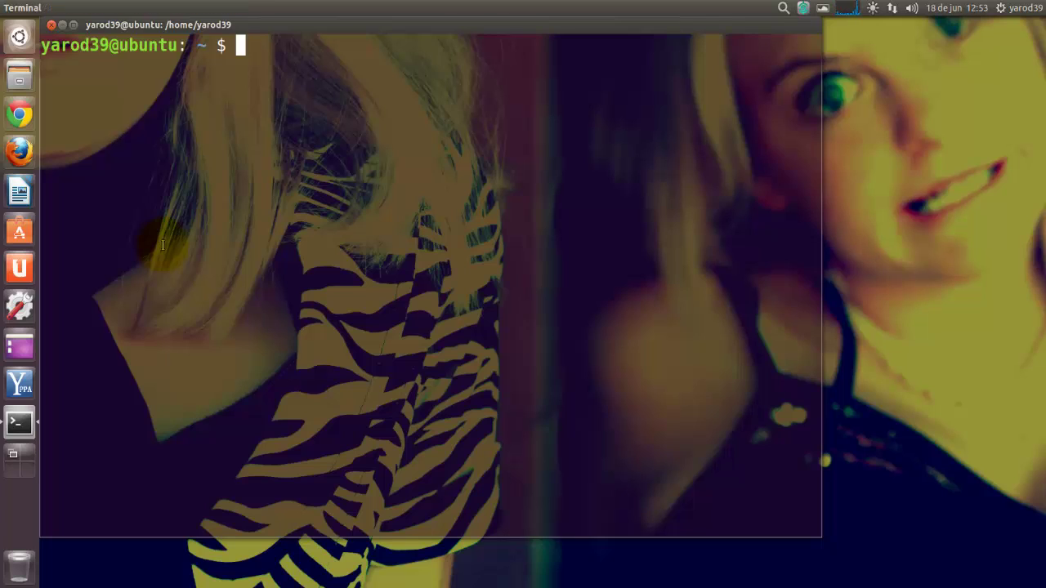
type("cd")
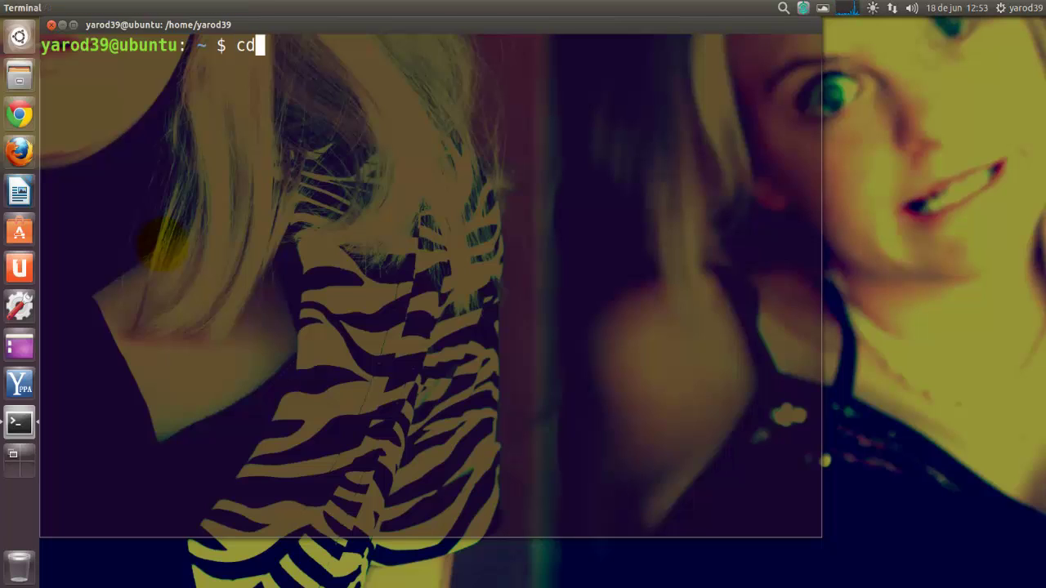
type(" Des")
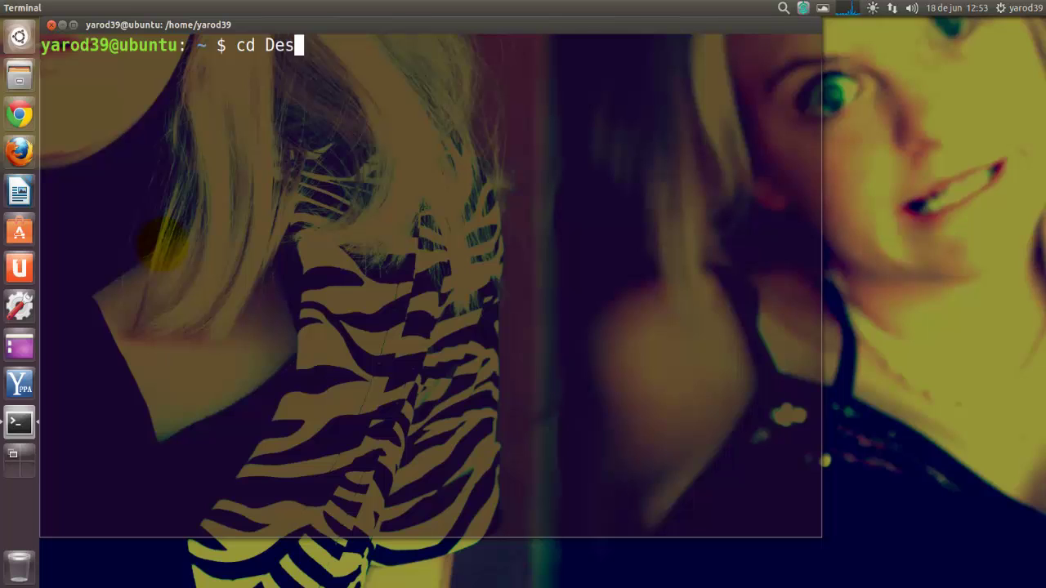
type("cargas")
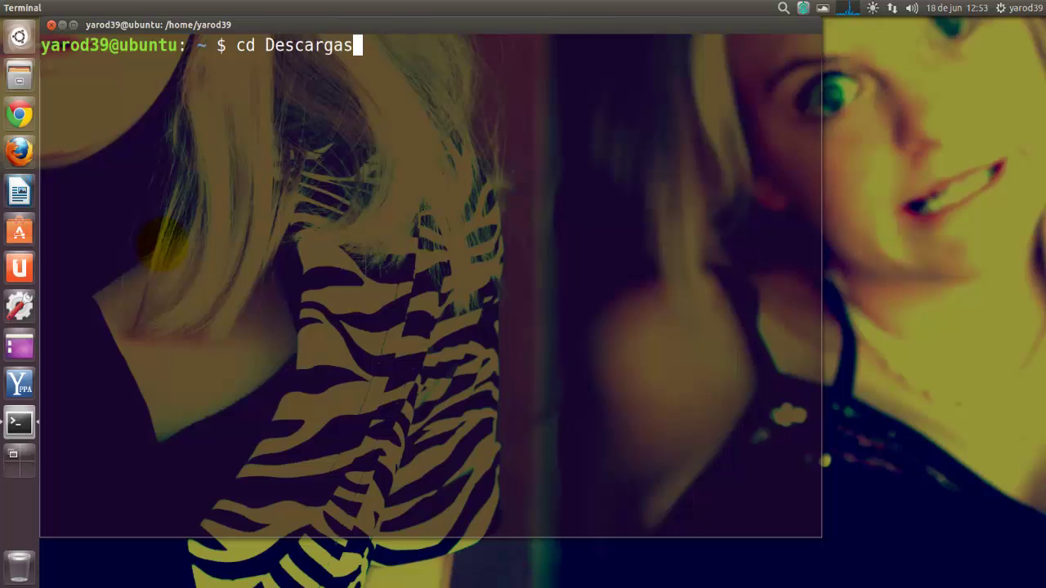
key("Return")
type("ls")
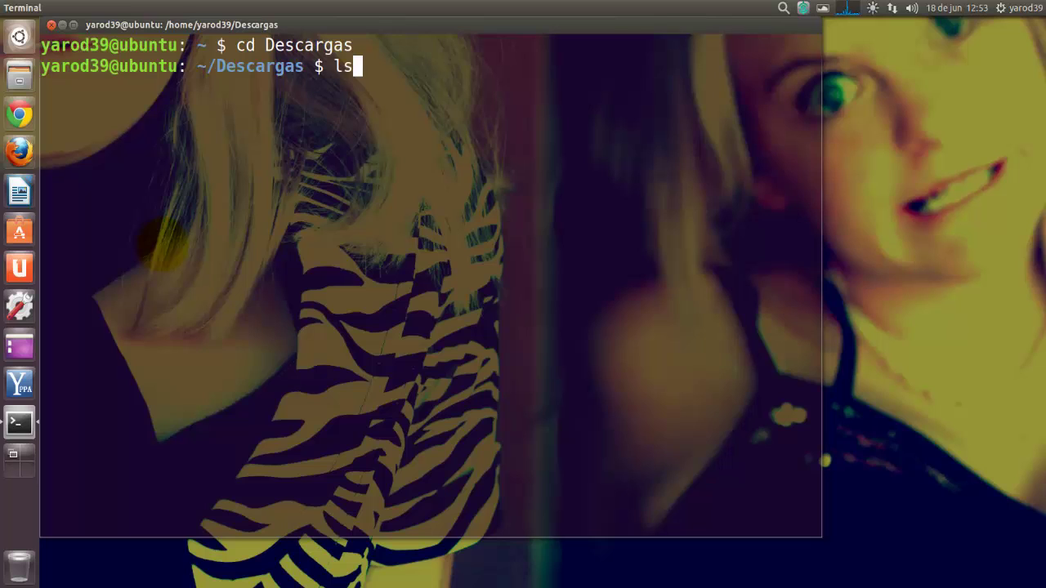
key("Return")
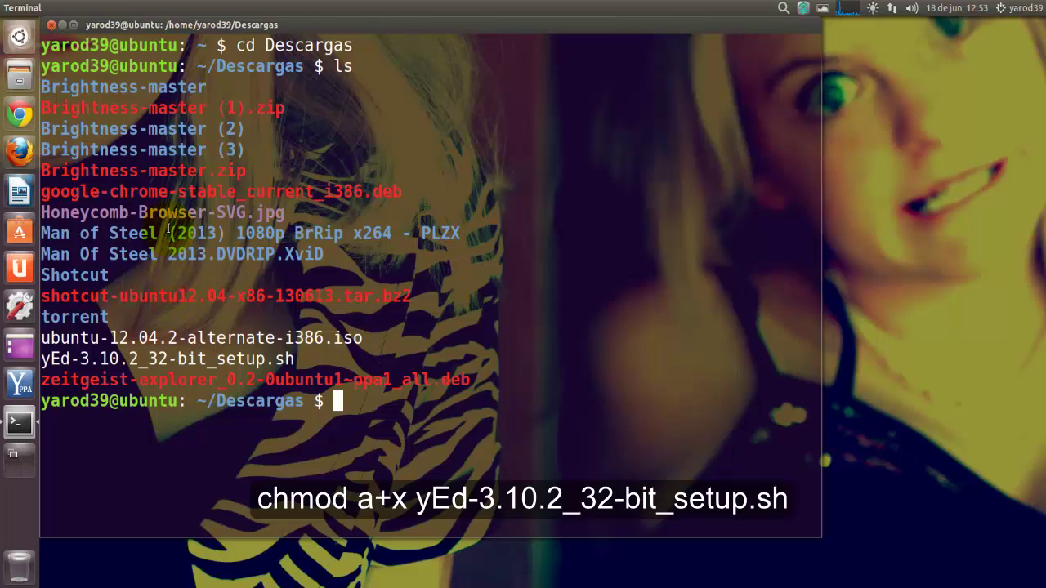
- Make yEd-3.10.2_32-bit_setup.sh executable for all users with chmod a+x
triple_click(157, 359)
left_click(158, 360)
double_click(163, 358)
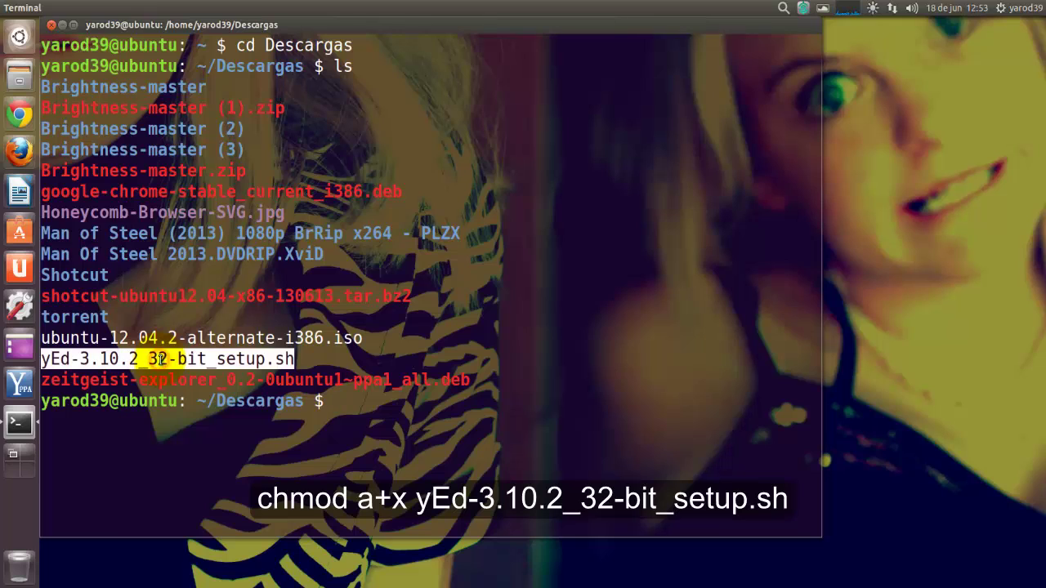
left_click(357, 405)
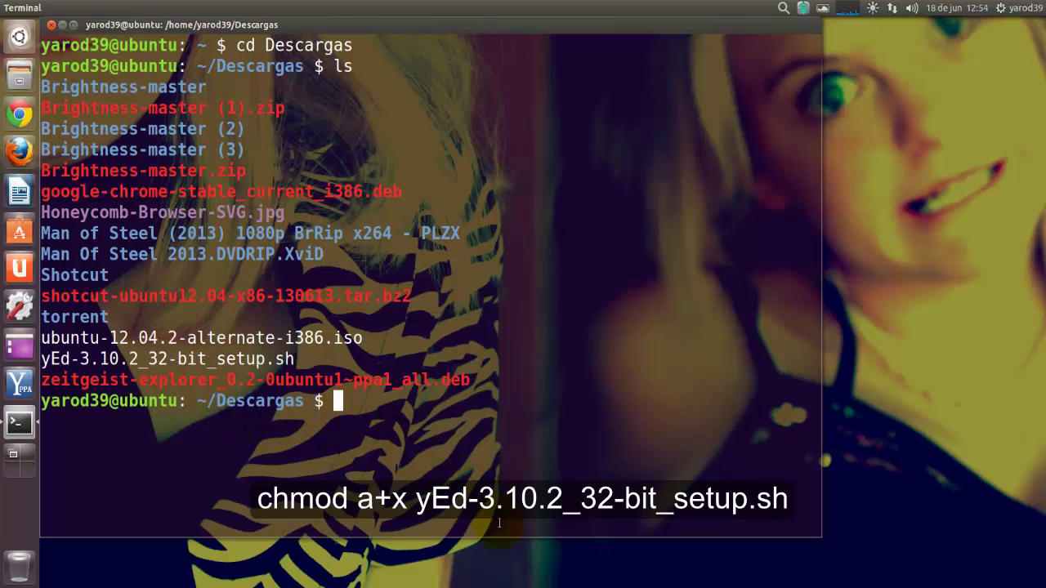
type("chmod")
type("a-")
key("BackSpace")
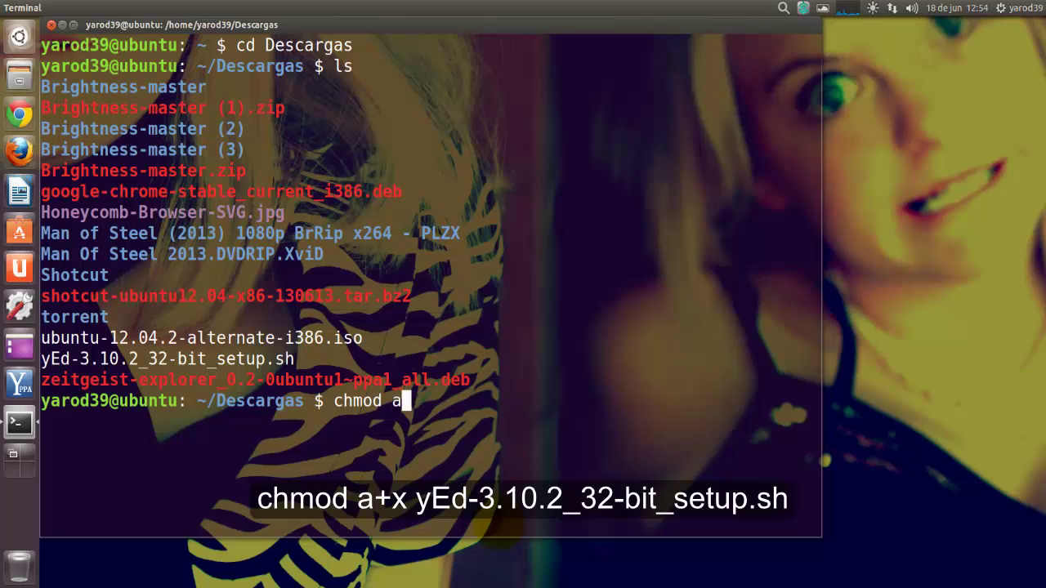
type("+x y")
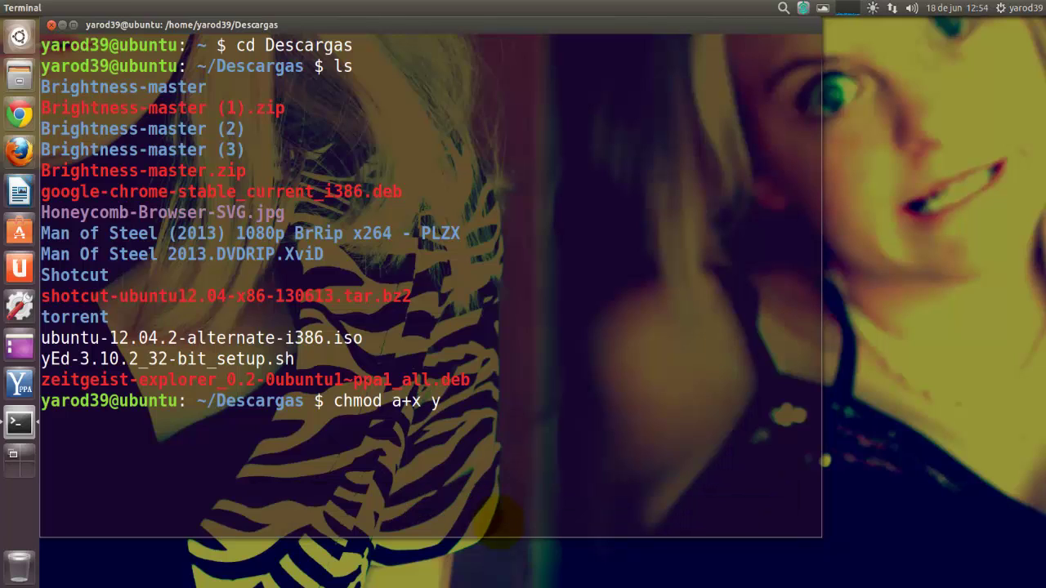
key("Tab")
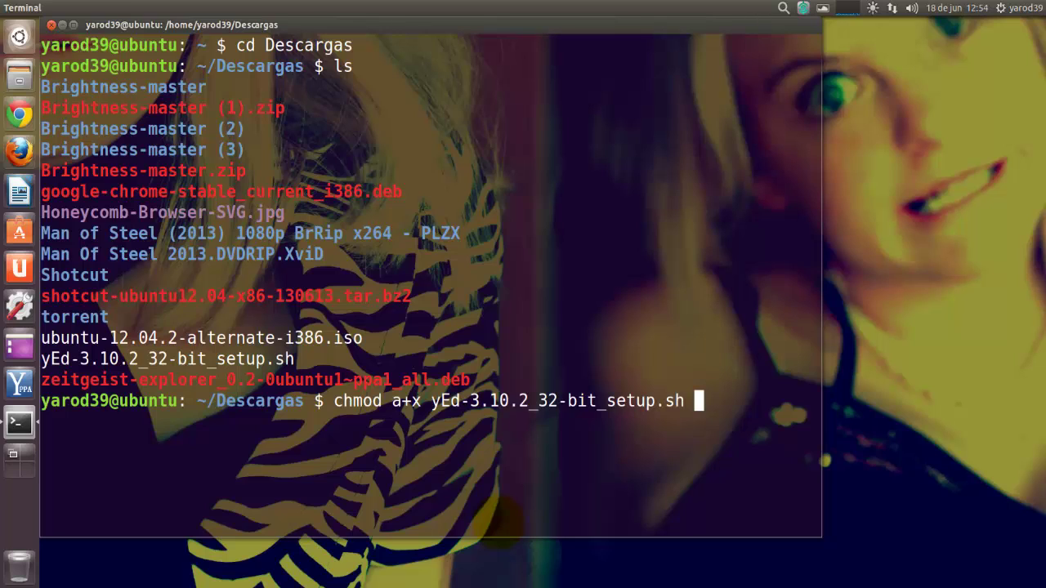
key("Return")
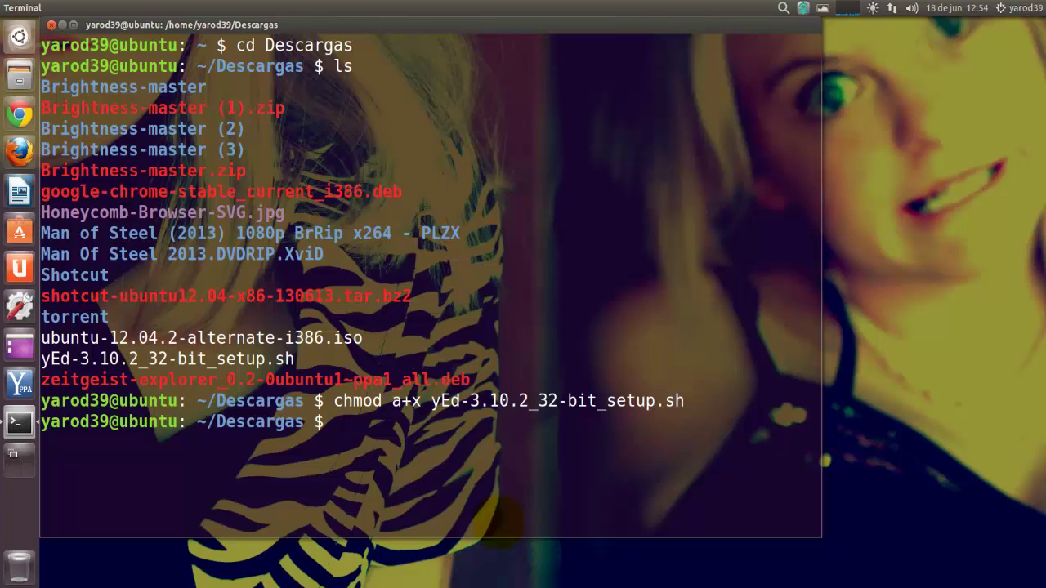
- Run the yEd-3.10.2_32-bit_setup.sh installer script with sh
type("sh ")
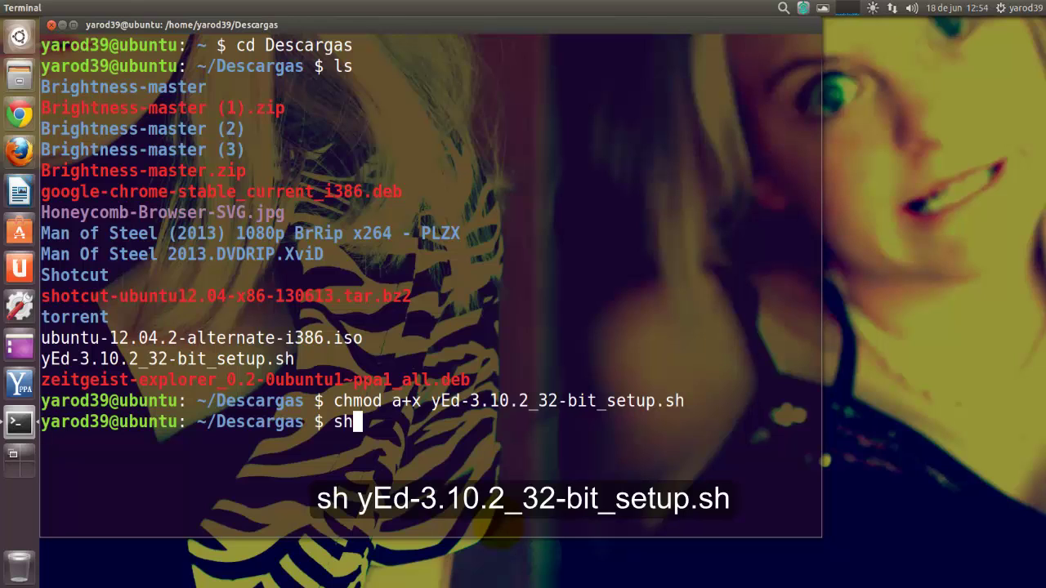
type("y")
key("Tab")
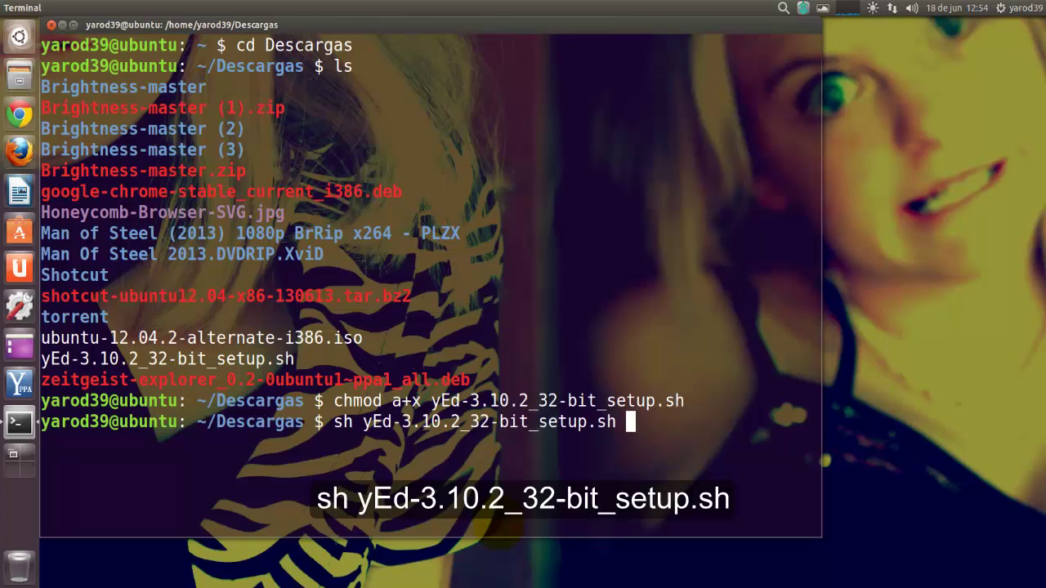
key("Return")
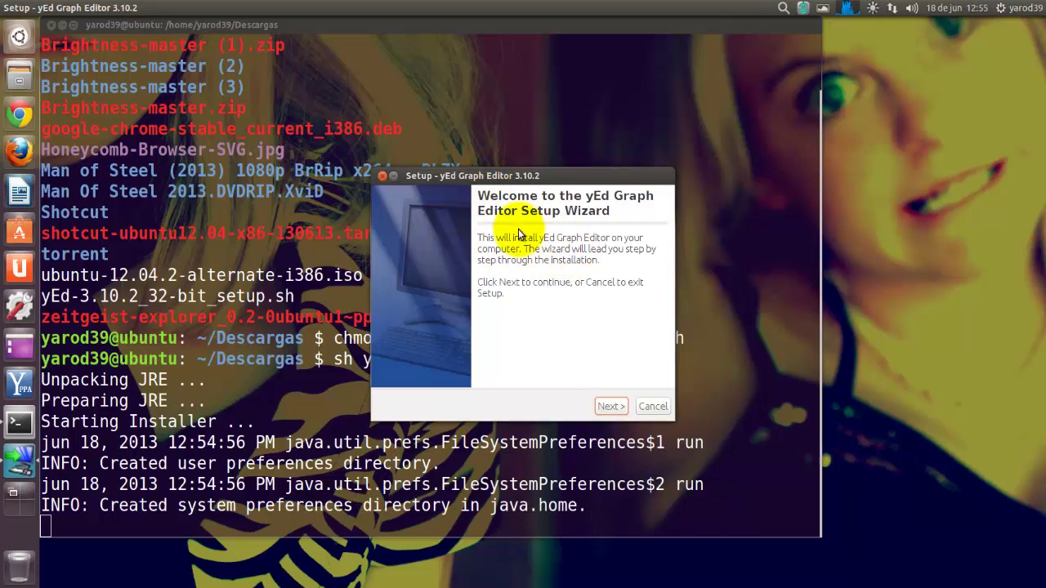
- Proceed past the setup wizard's welcome page and accept the yEd license agreement
left_click(612, 407)
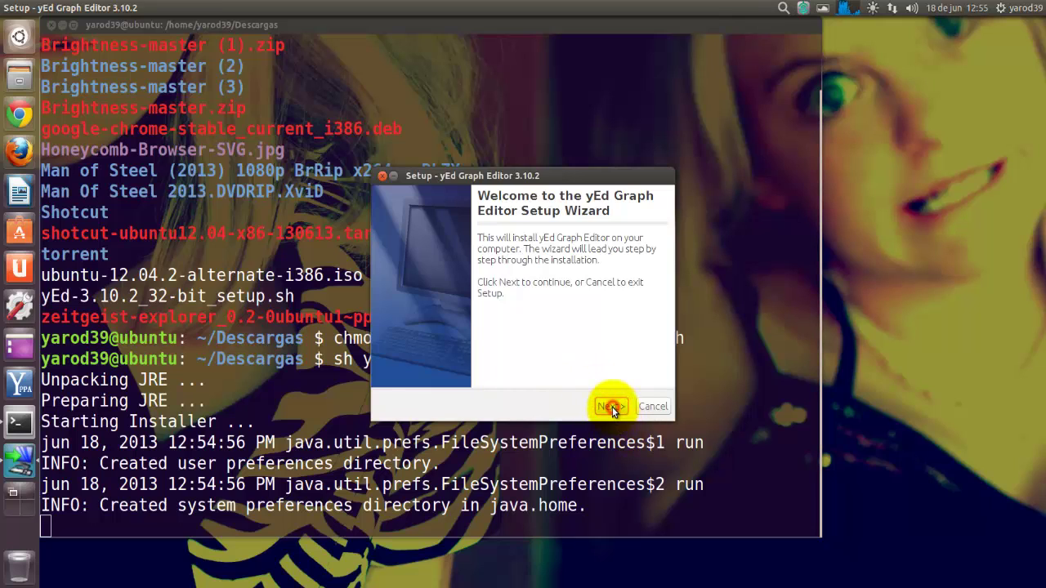
left_click(473, 358)
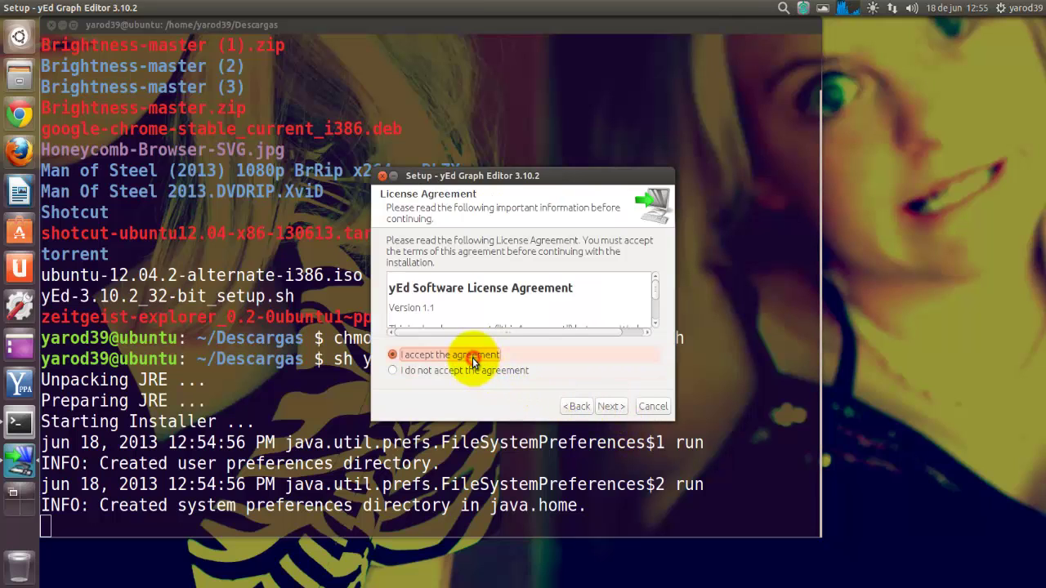
left_click(610, 406)
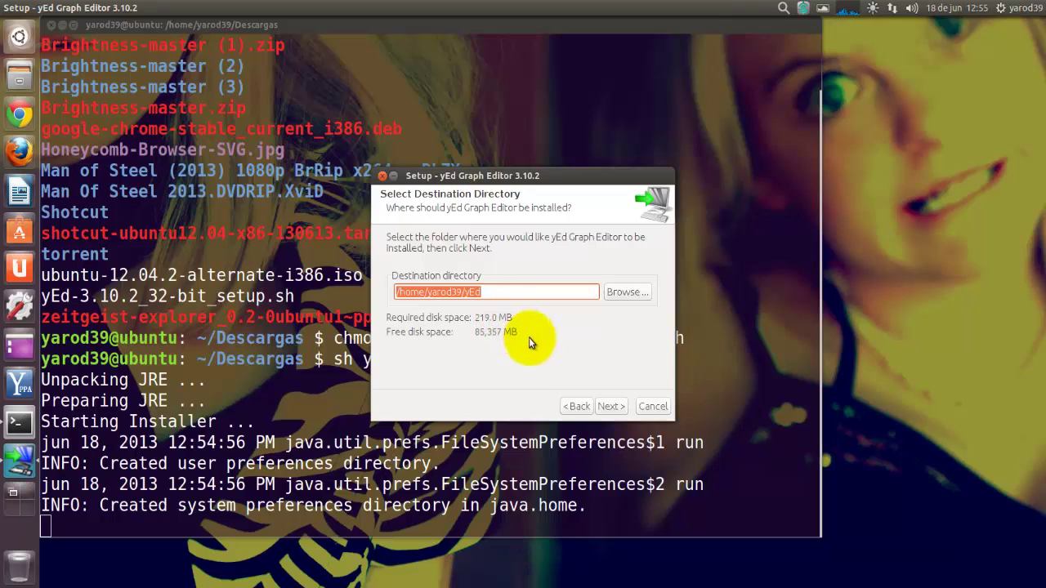
- Install yEd in the home folder's yEd directory, with symlinks in /usr/local/bin and a desktop icon, and finish the setup
left_click(615, 406)
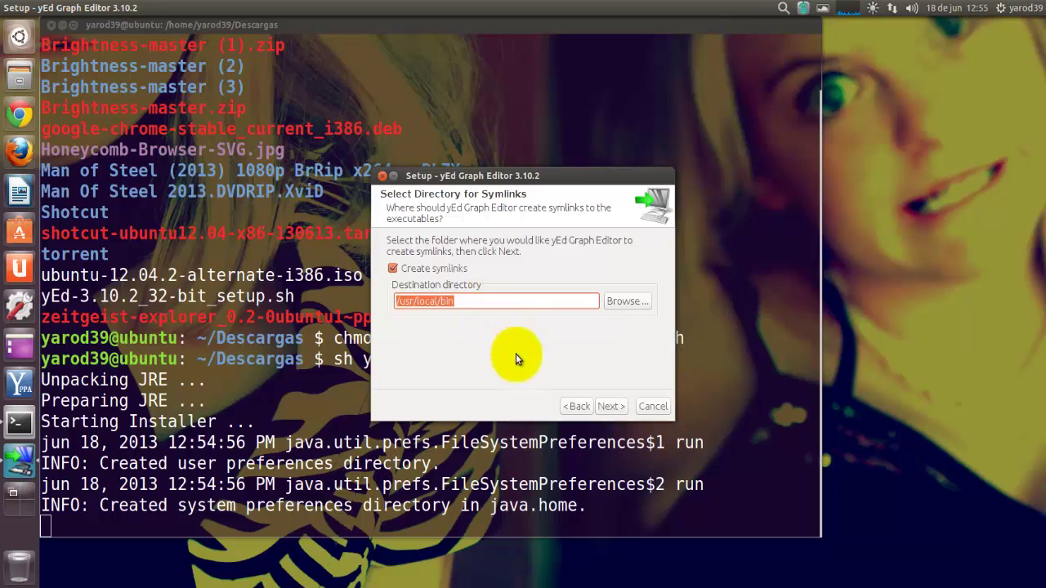
left_click(609, 407)
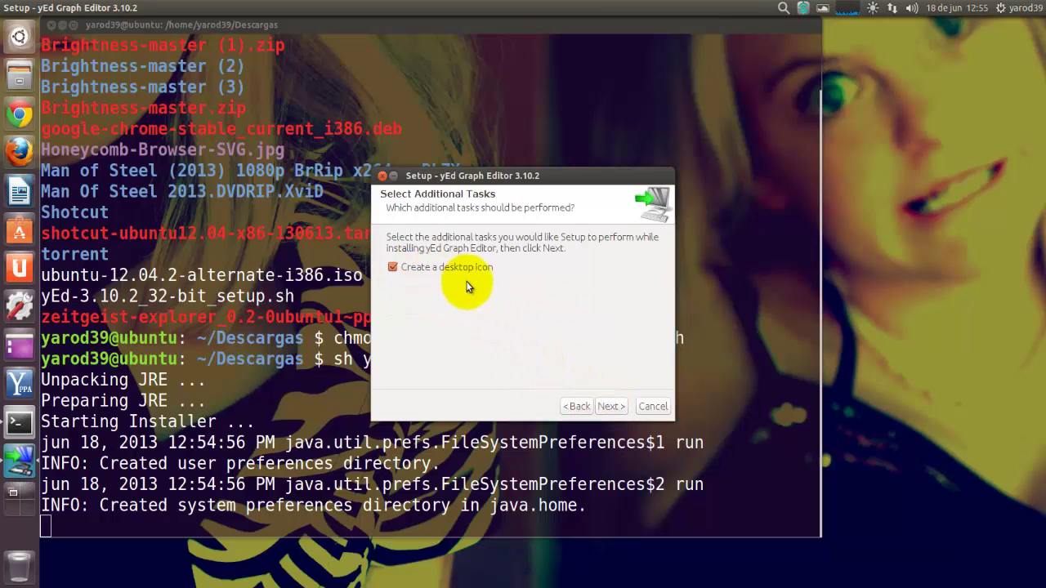
left_click(611, 407)
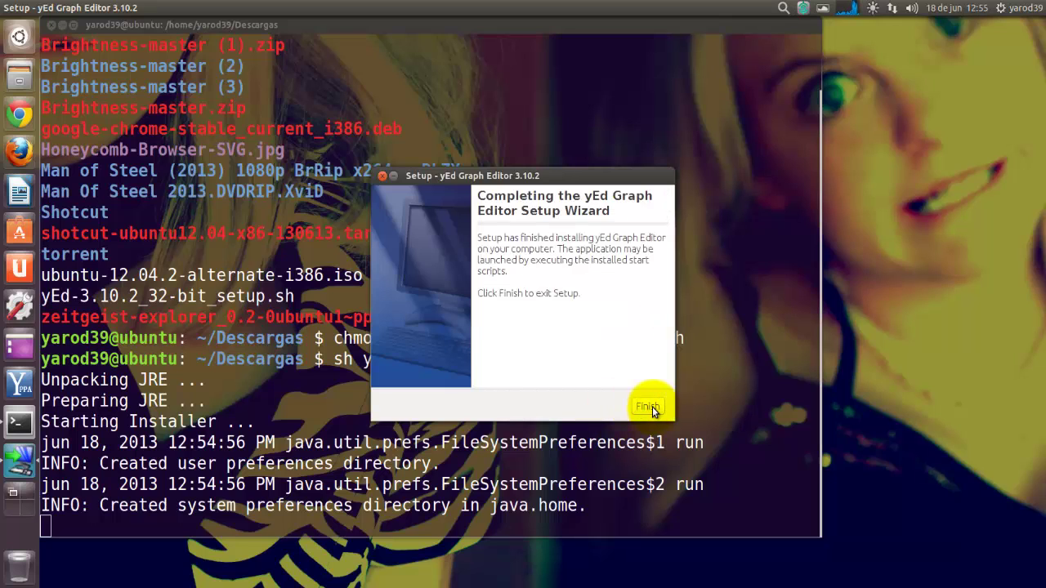
left_click(648, 407)
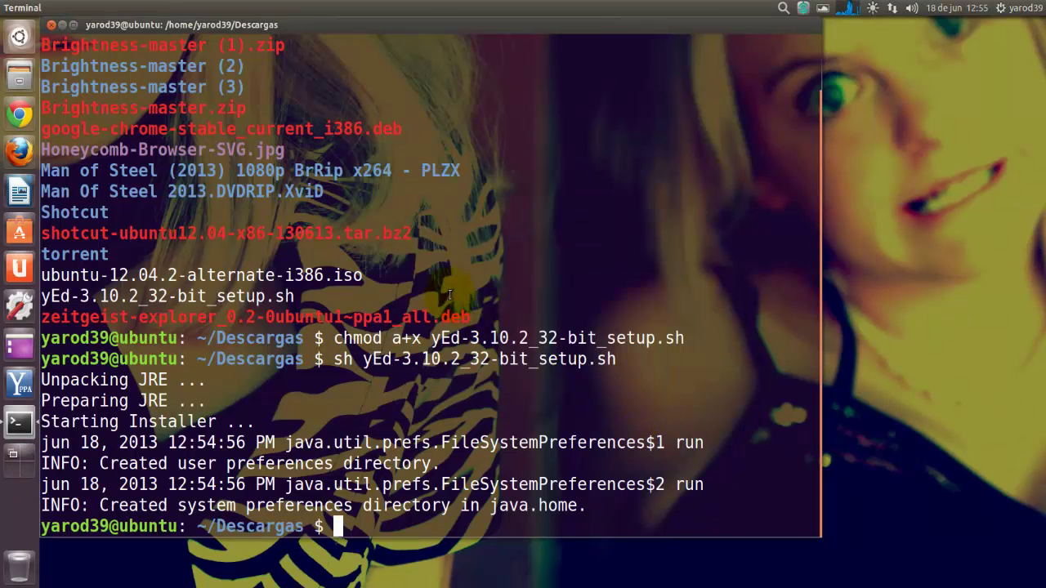
- Close the terminal window and search the installed applications for "y"
left_click(51, 25)
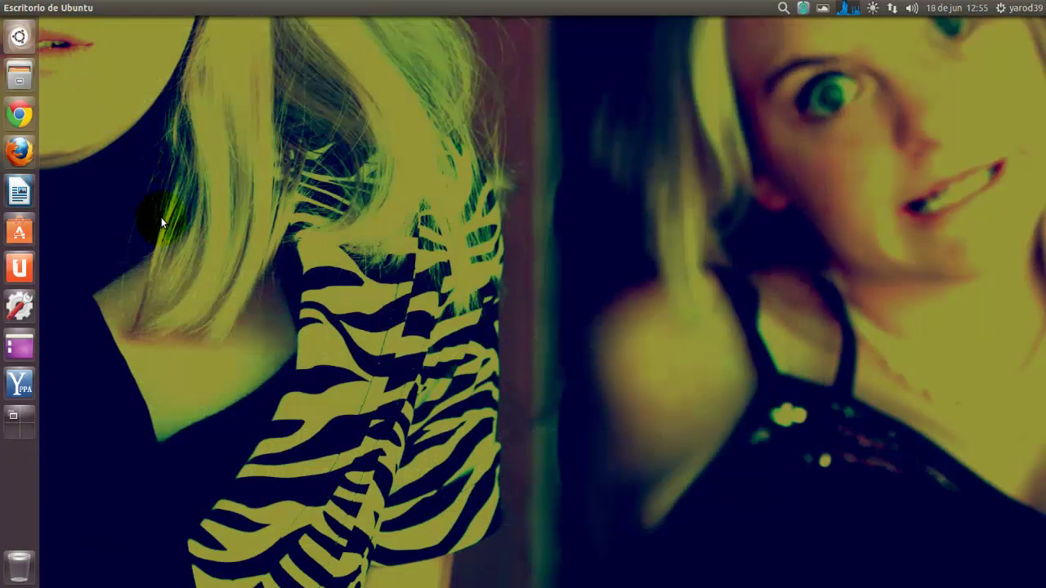
left_click(23, 38)
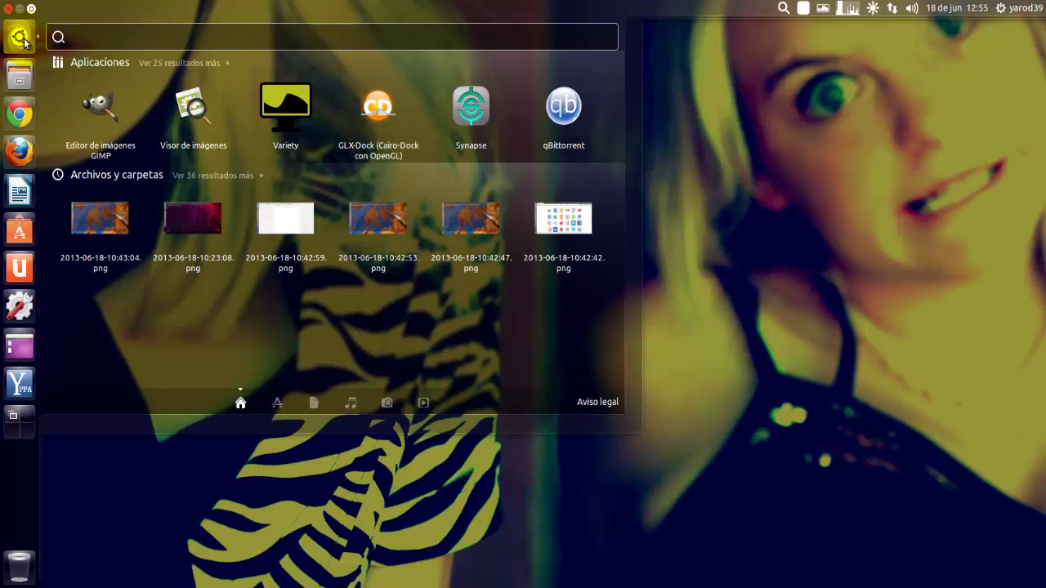
type("y")
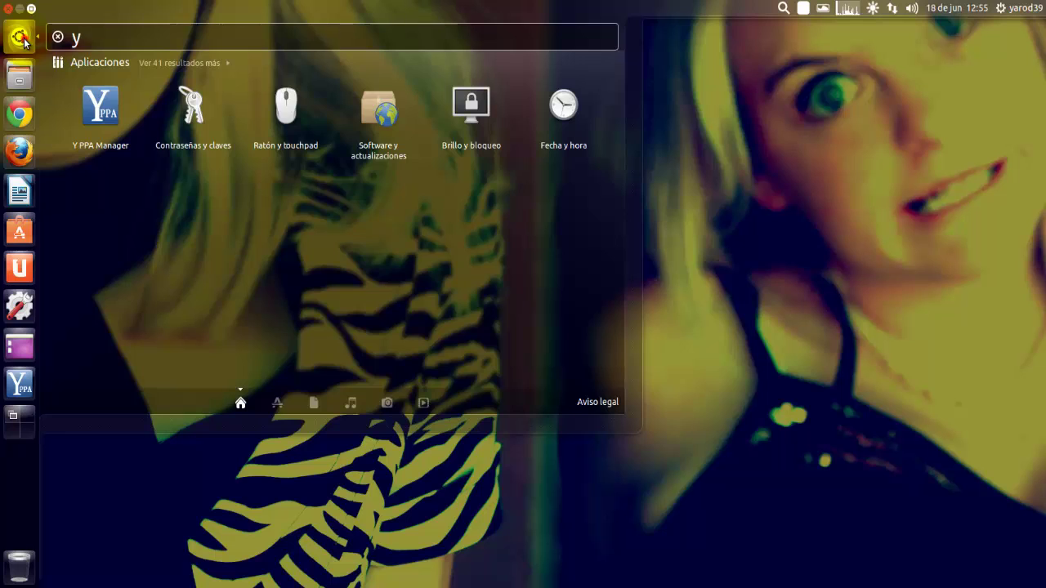
left_click(24, 40)
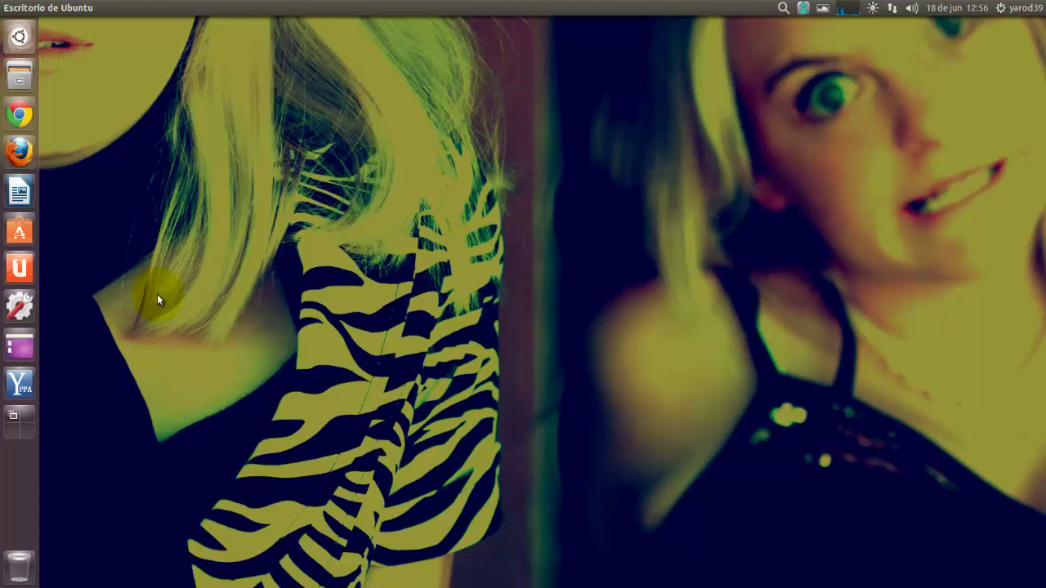
- Open a new terminal and list the home folder's contents with ls to locate the yEd directory
key("ctrl+alt+t")
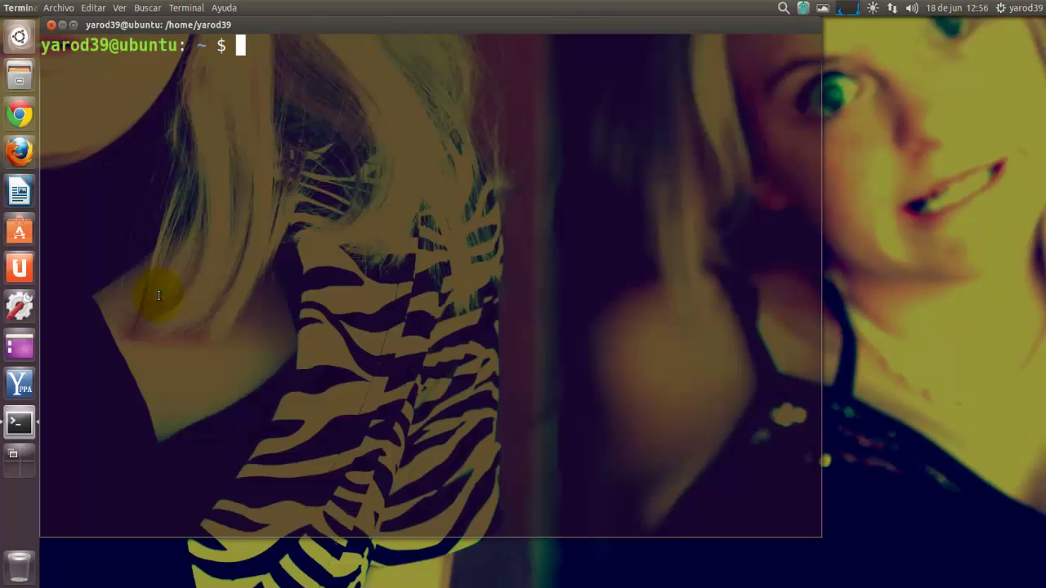
type("c")
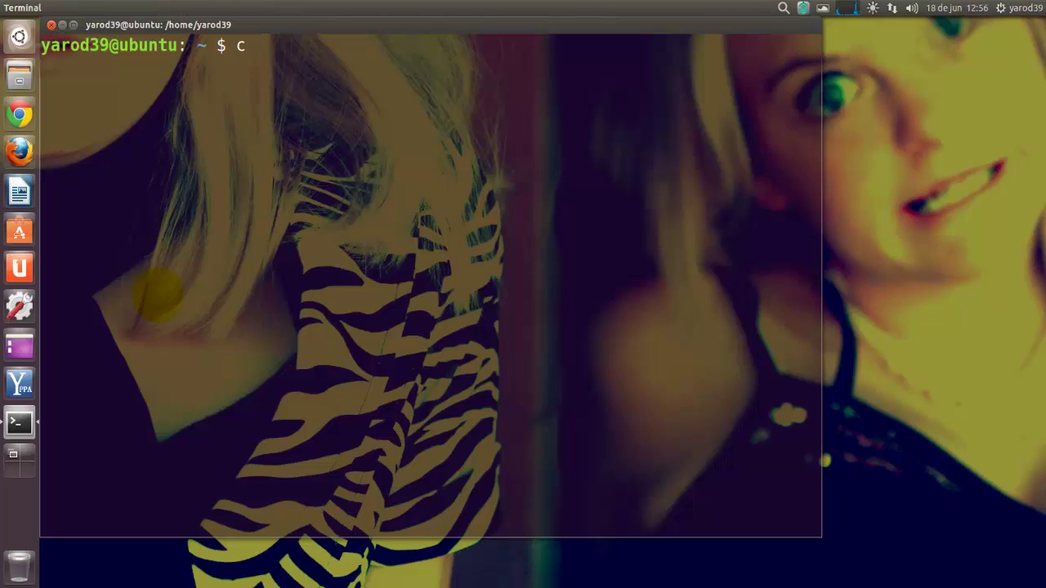
type("d")
key("BackSpace")
key("BackSpace")
type("ls")
key("Return")
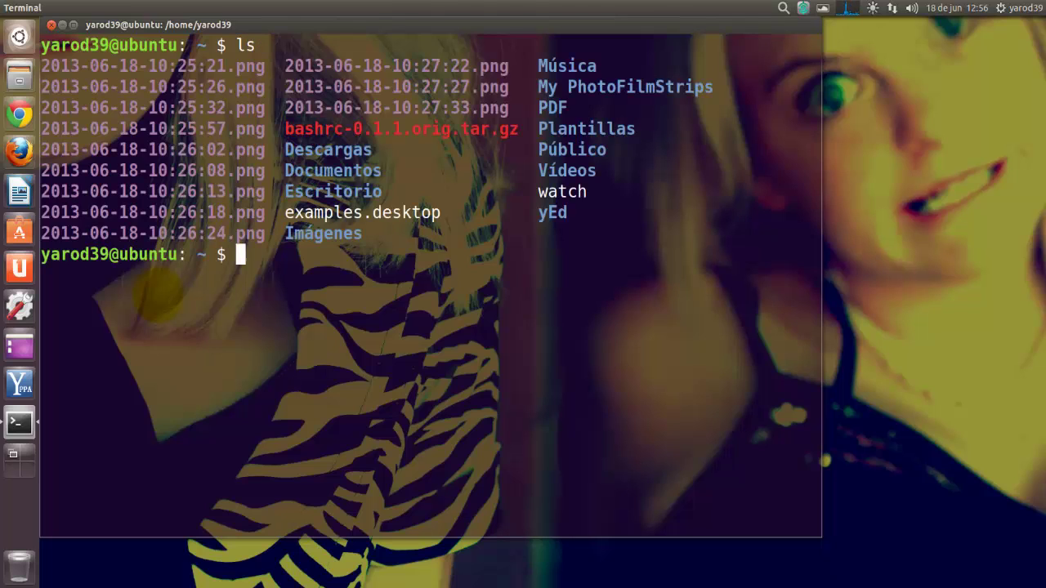
double_click(552, 213)
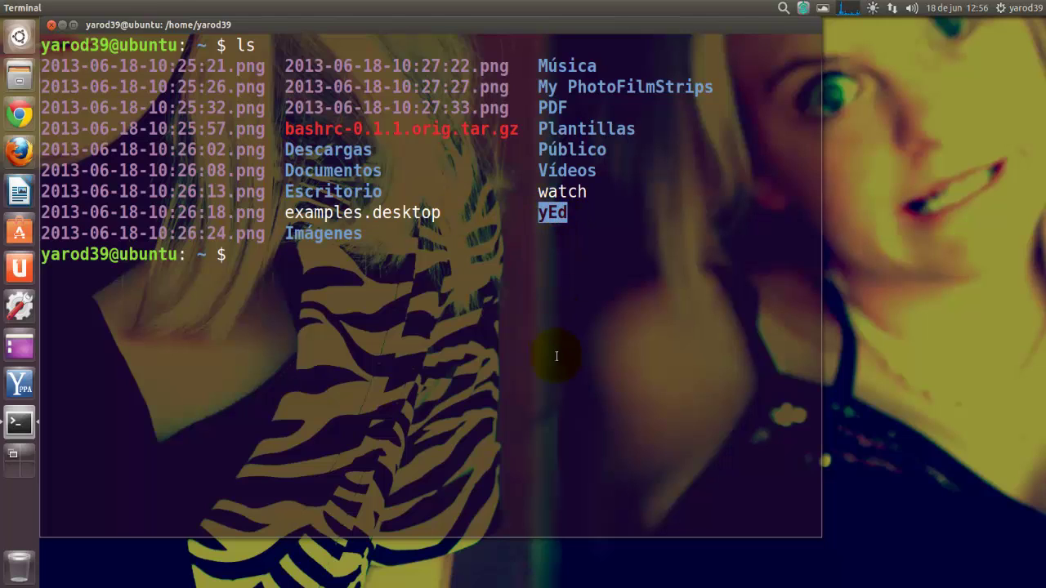
- Change into the yEd directory and list its files to find the program's executable
type("cd yEd")
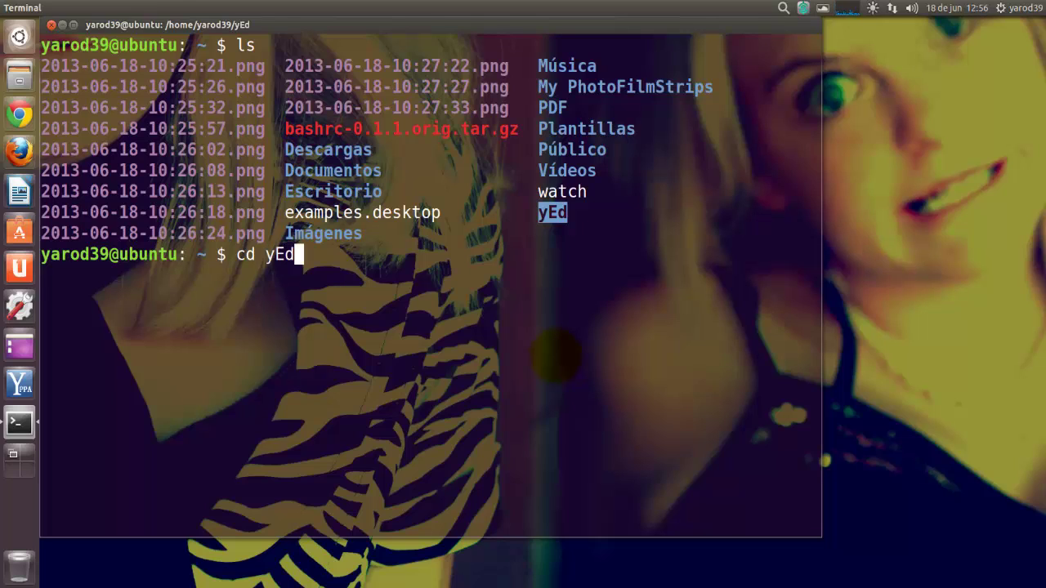
key("Return")
type("ls")
key("Return")
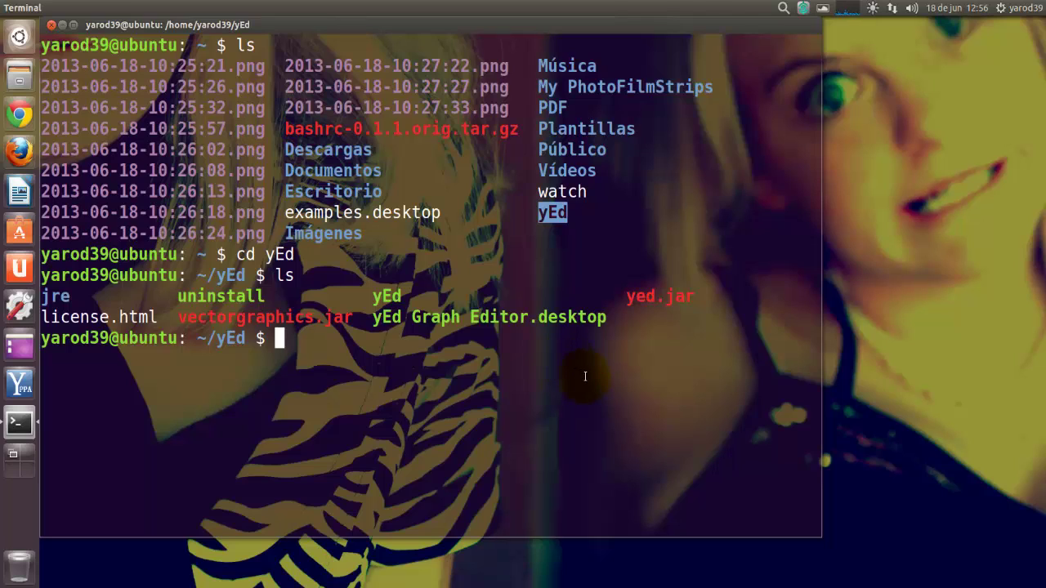
left_click_drag(373, 299, 407, 298)
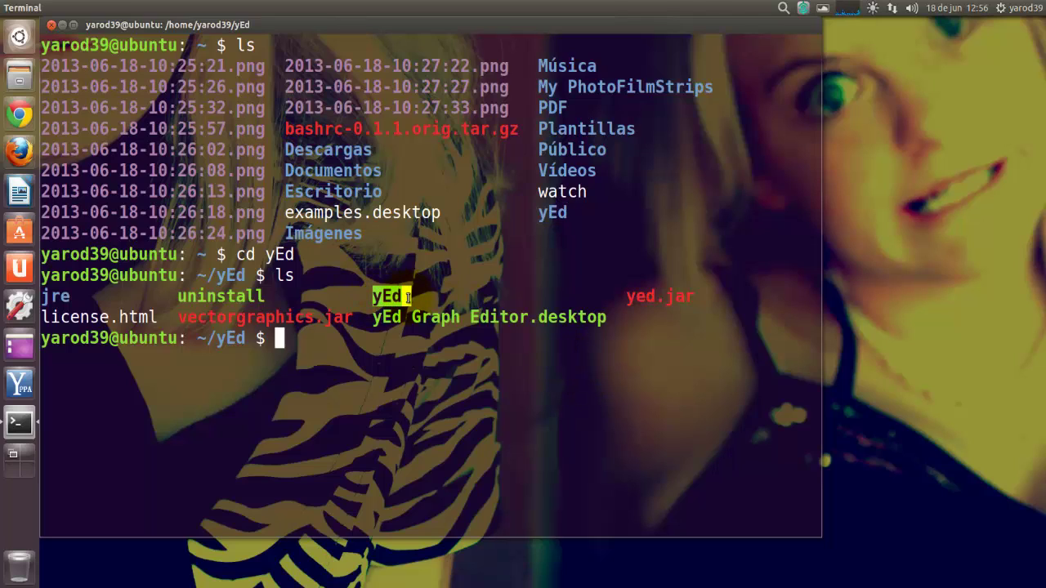
left_click(363, 375)
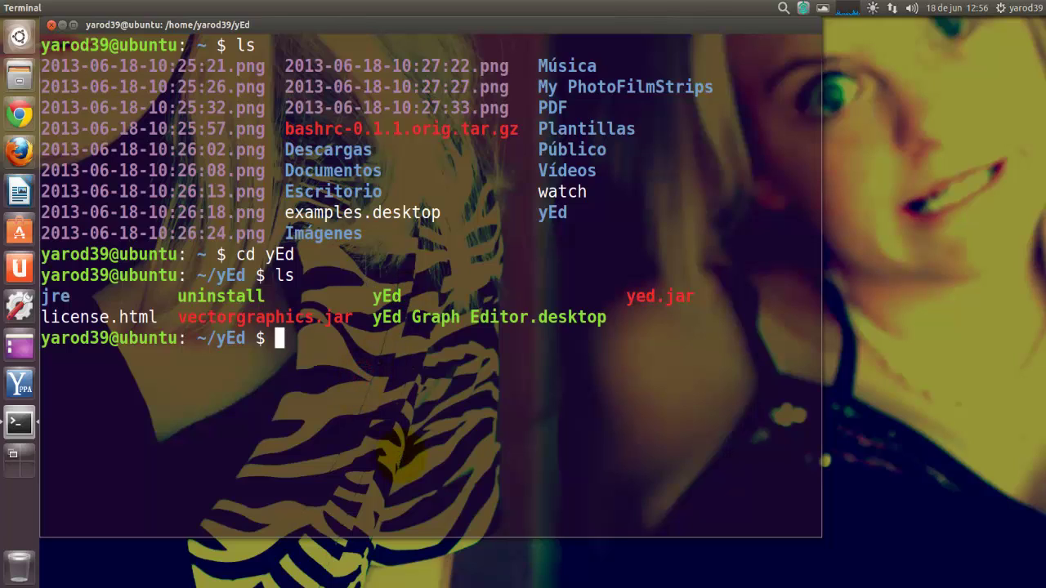
- Launch the graph editor with ./yEd and minimize the terminal window
type("./yED")
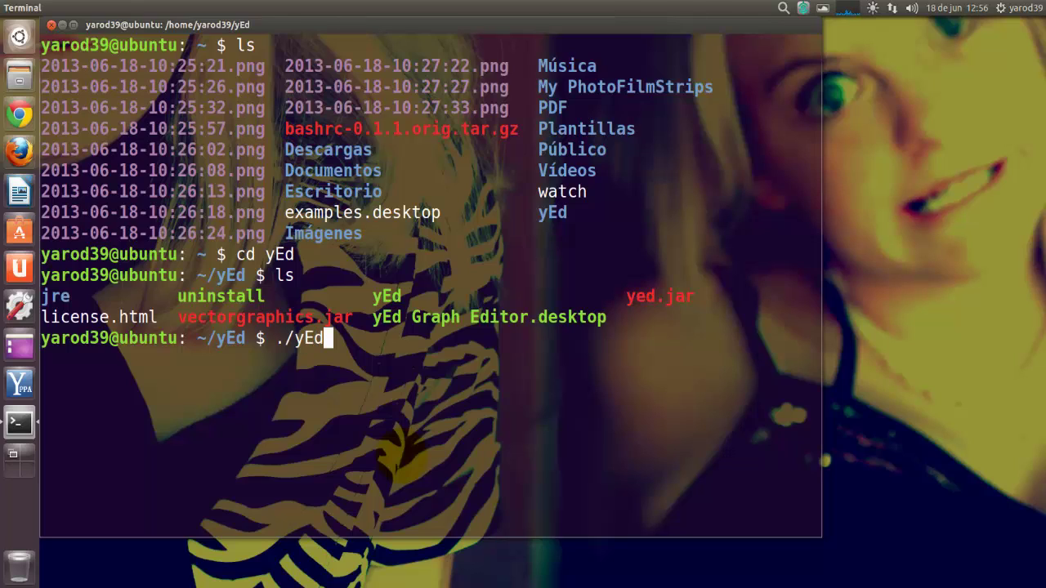
key("Return")
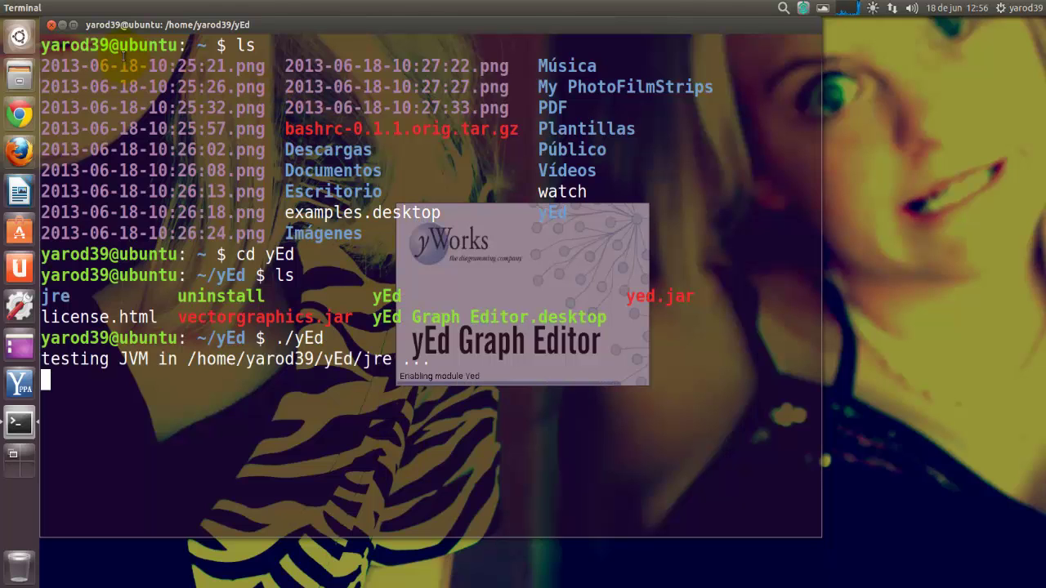
left_click(63, 25)
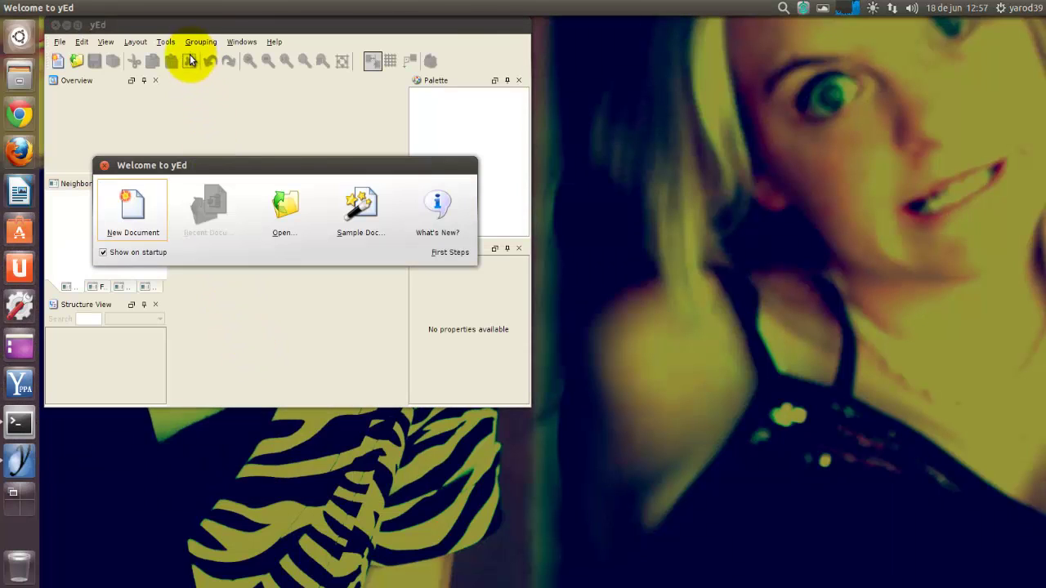
- Start a new document in a maximized yEd window and place two overlapping square nodes, the front one labelled 2
left_click(135, 211)
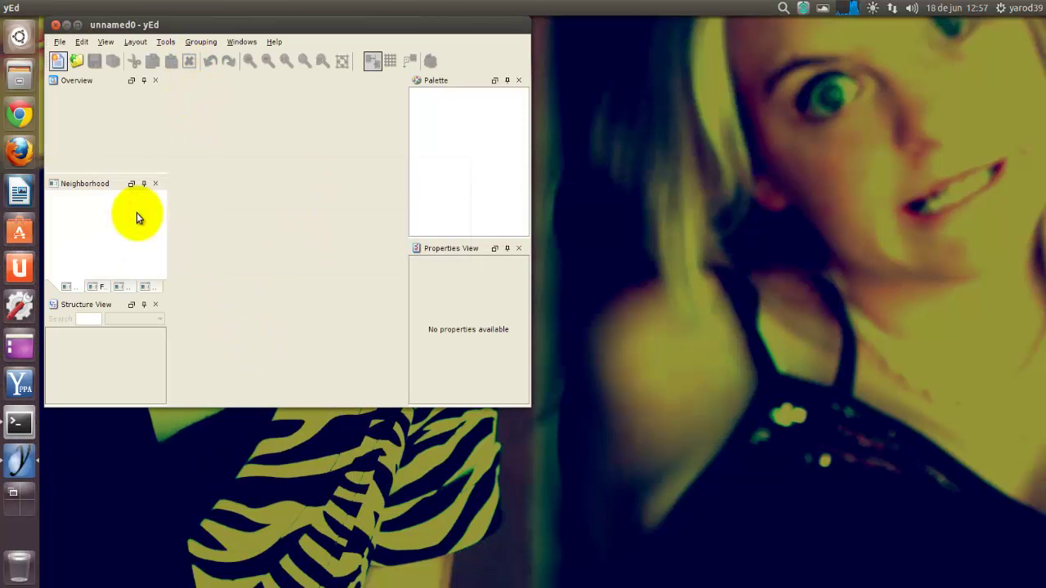
left_click(78, 26)
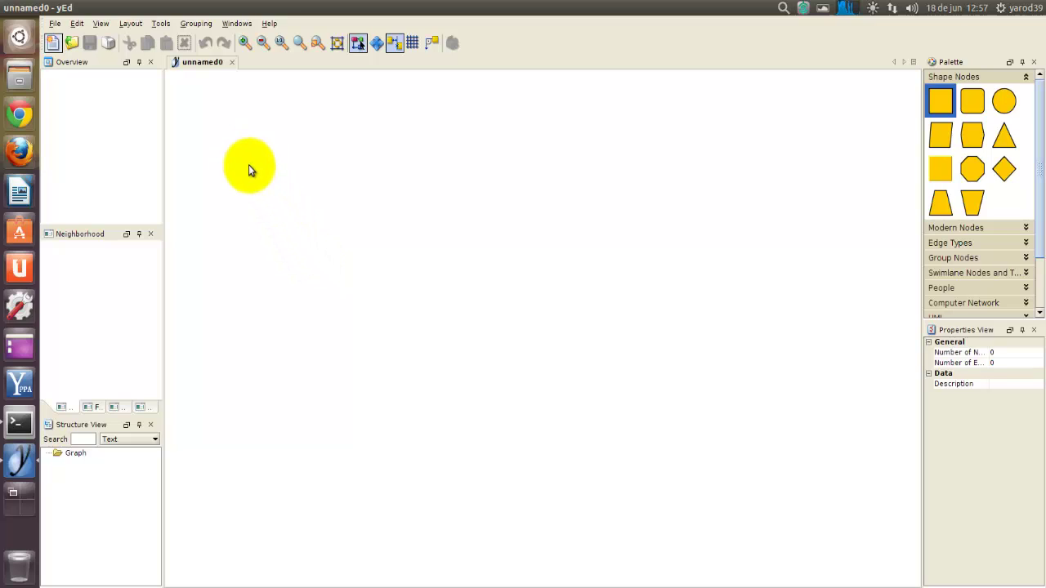
left_click_drag(940, 100, 380, 266)
left_click(253, 147)
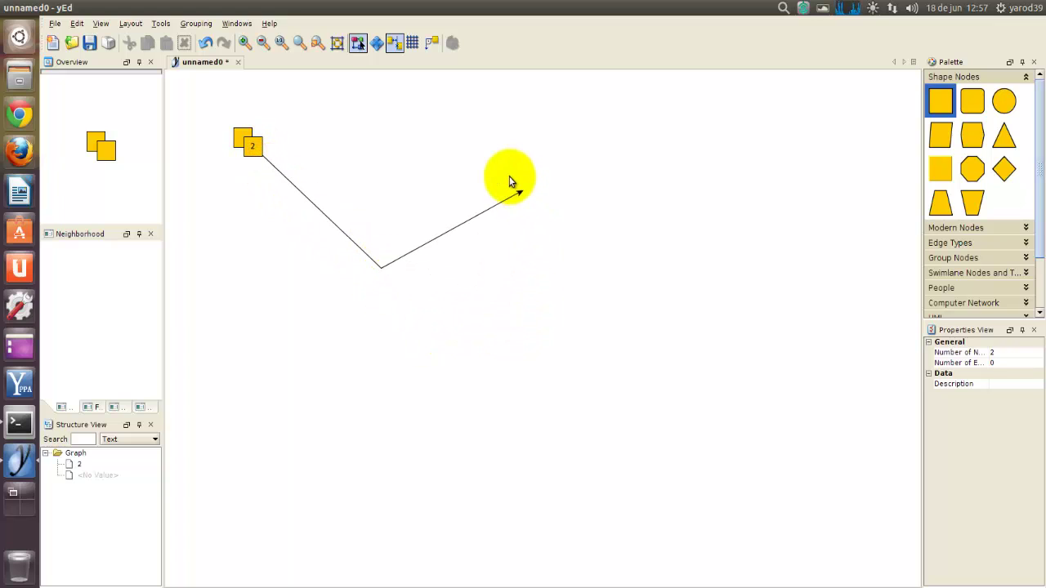
left_click(509, 178)
left_click(557, 176)
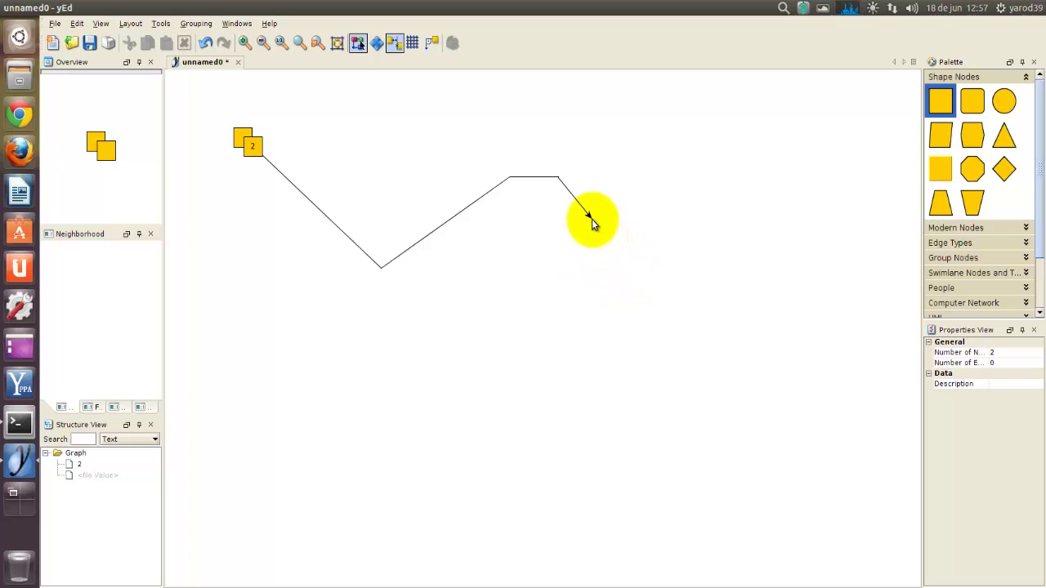
key("Escape")
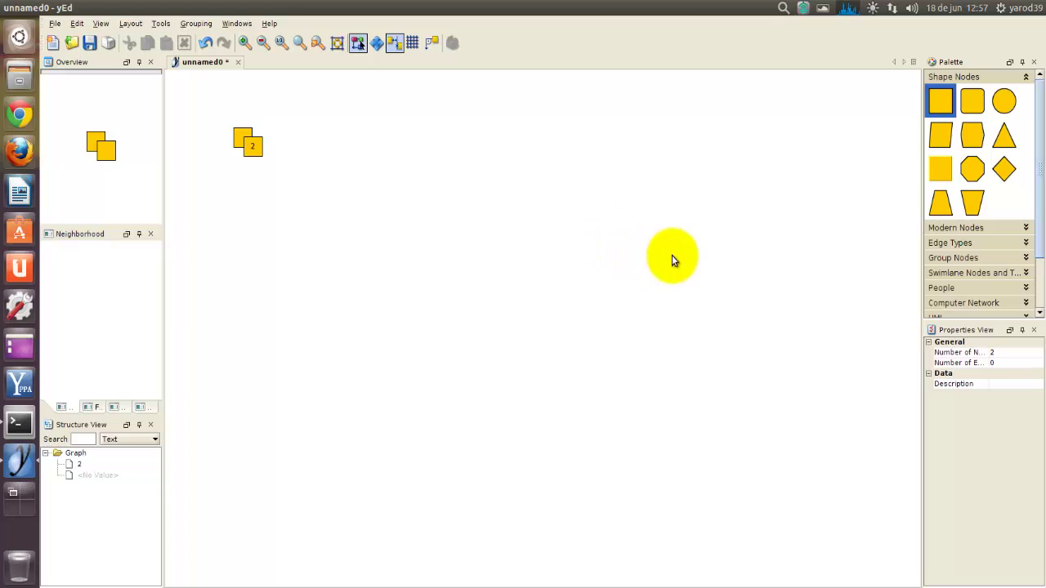
- Place a rounded square node beside the two square nodes and a much larger hexagon node below it
left_click_drag(979, 112, 321, 187)
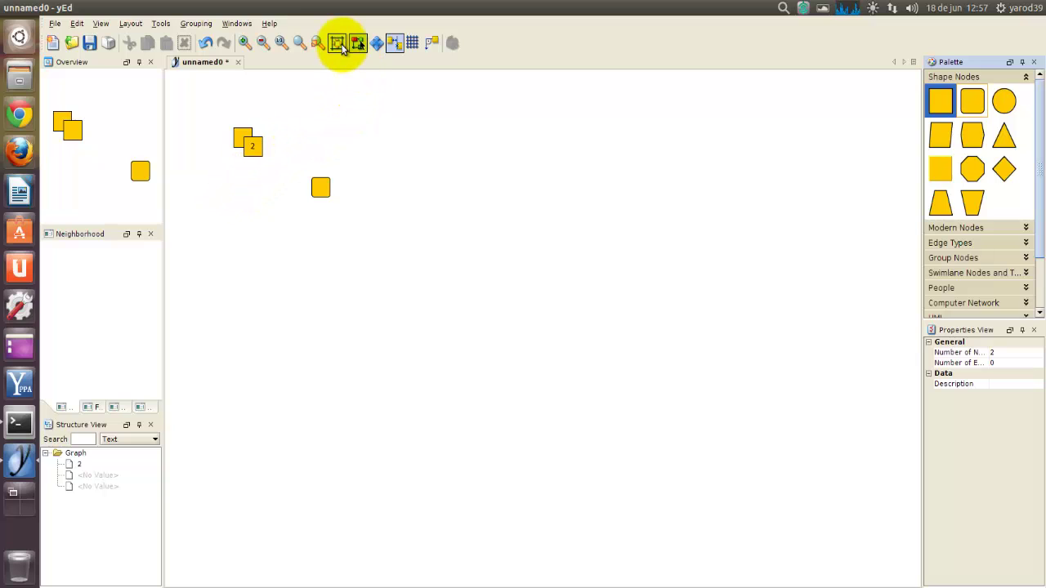
left_click_drag(983, 143, 424, 228)
left_click_drag(329, 201, 378, 317)
left_click(517, 330)
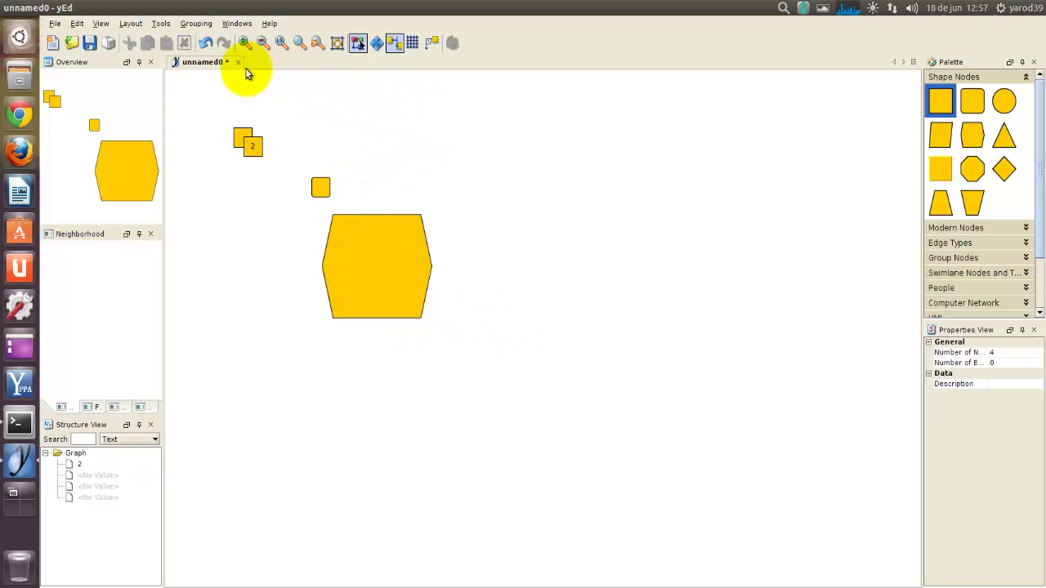
- Review the Preferences settings for general options including language, display, editor, background, modules, snap lines and grid
left_click(55, 24)
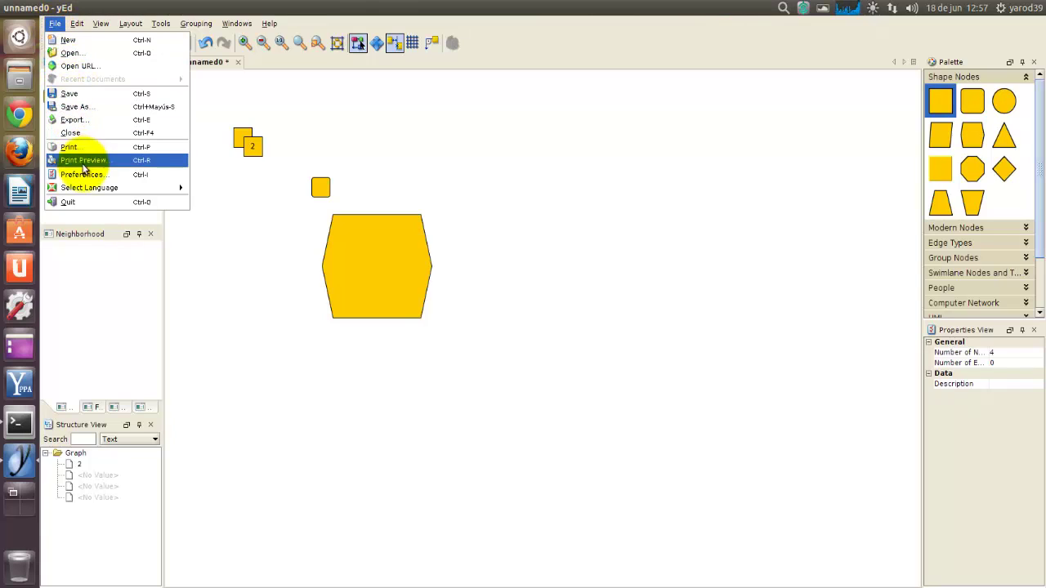
mouse_move(85, 190)
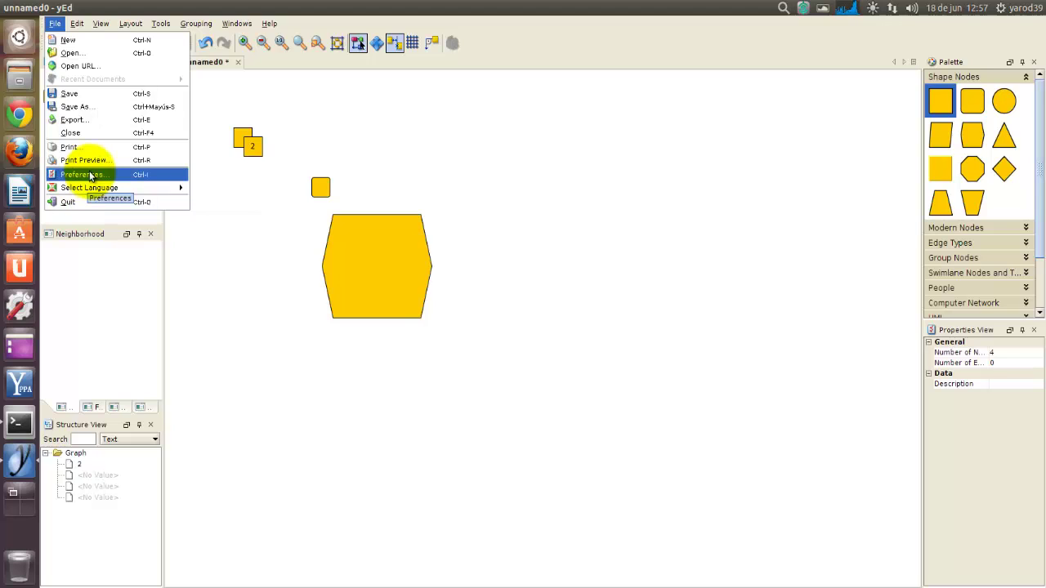
left_click(85, 174)
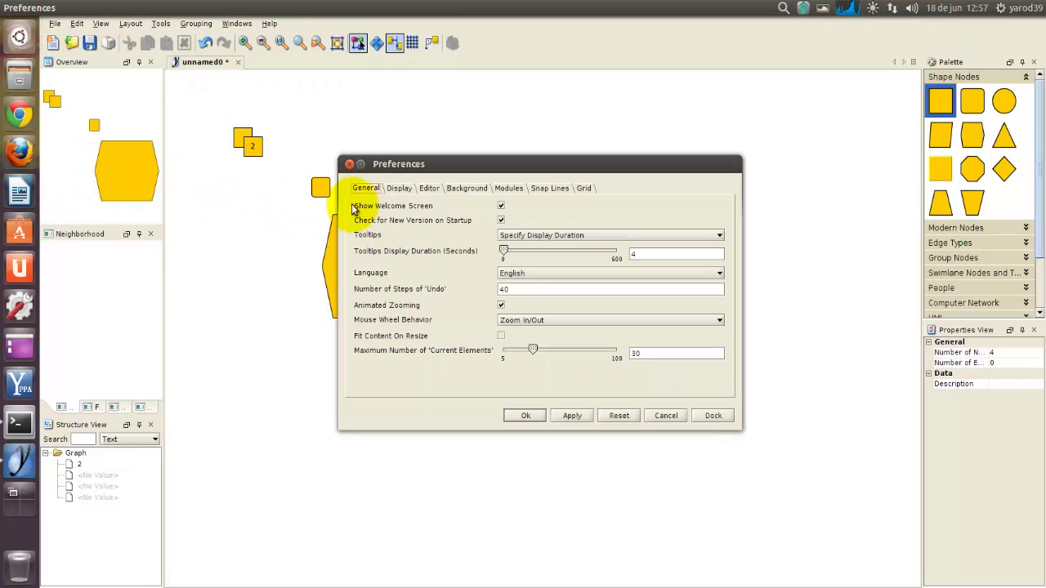
left_click(591, 277)
left_click(592, 276)
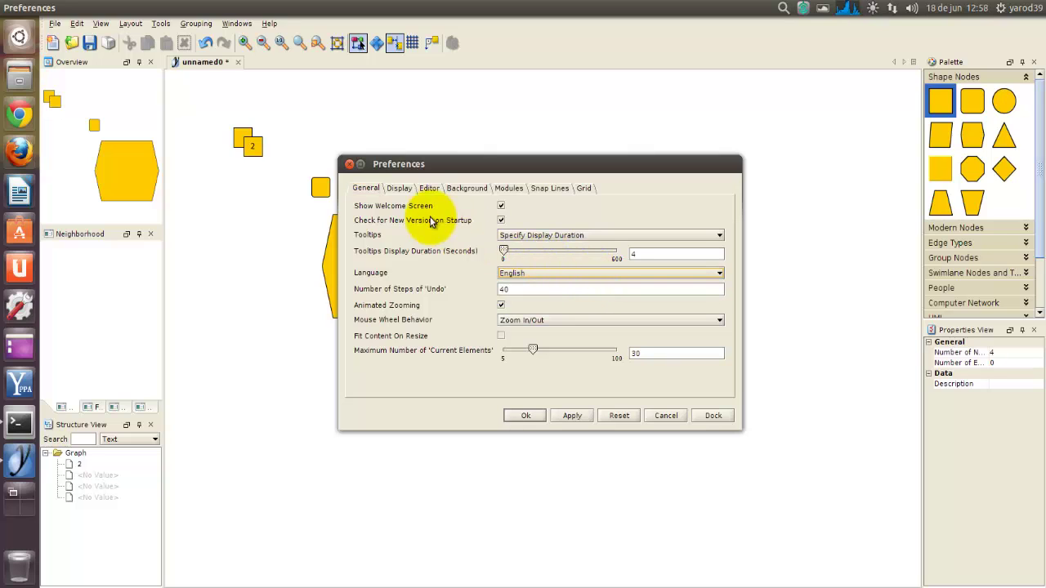
left_click(401, 188)
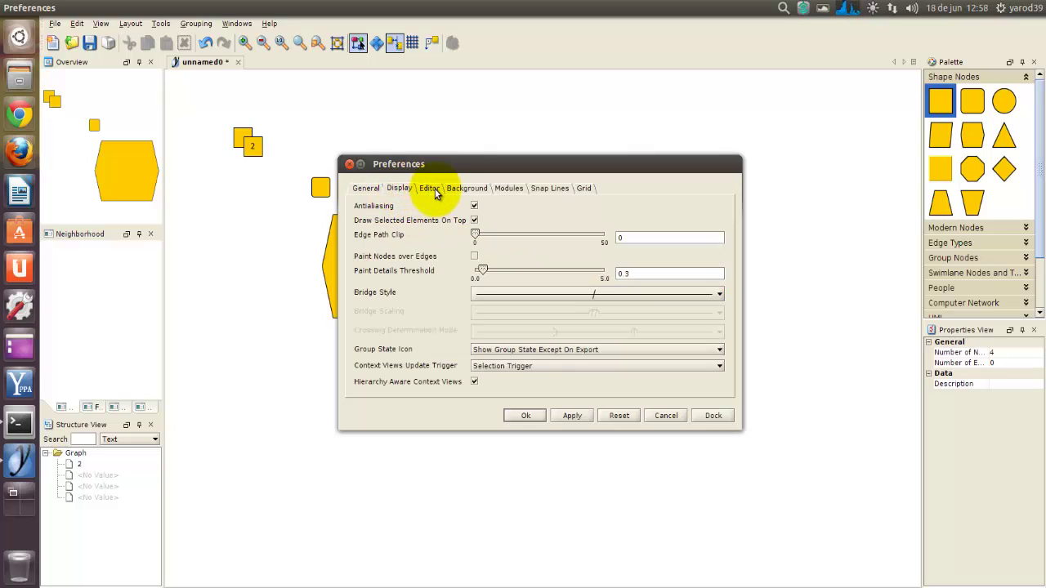
left_click(436, 193)
left_click(463, 191)
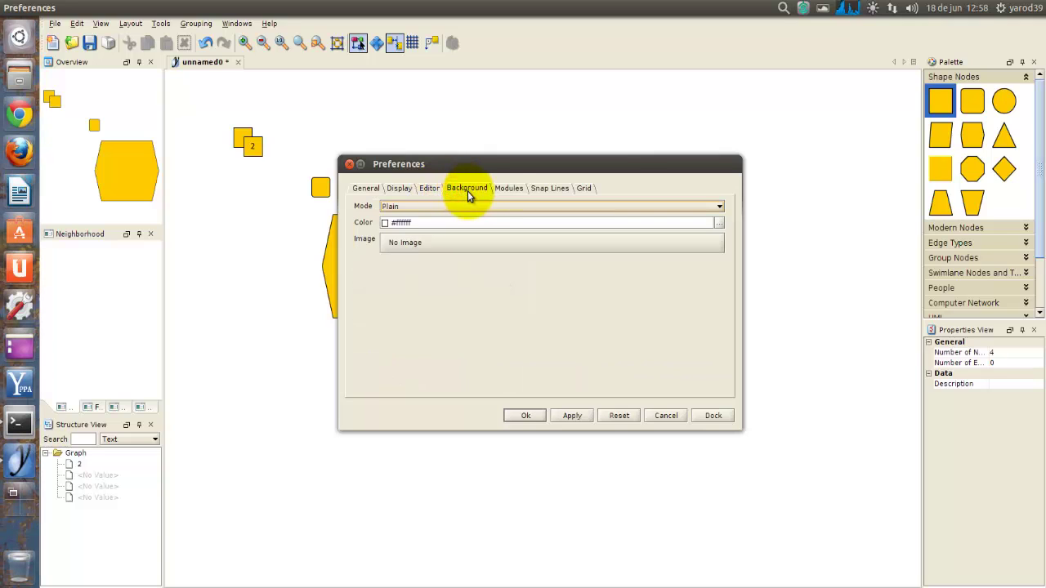
left_click(503, 190)
left_click(541, 193)
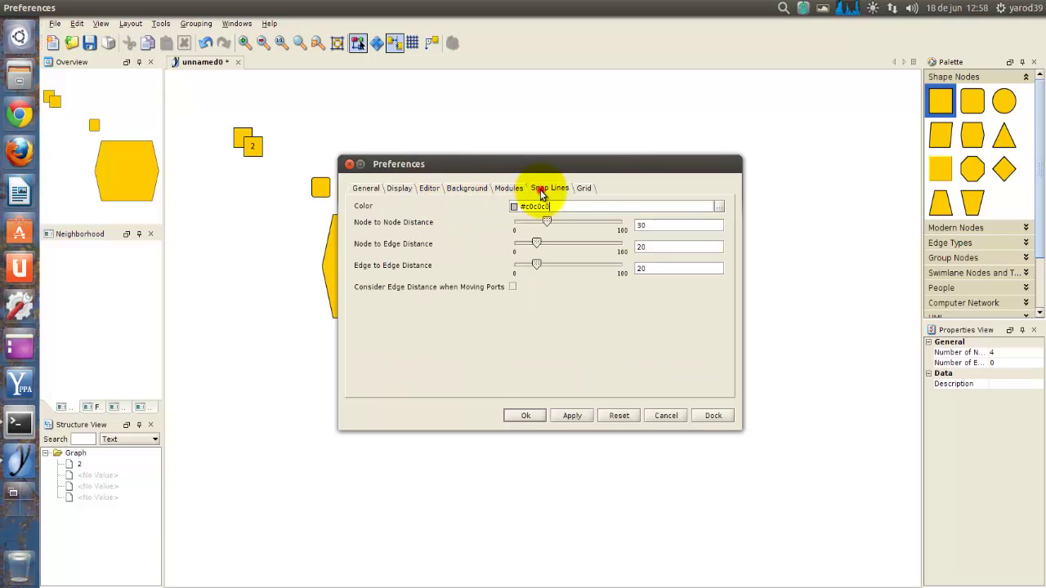
left_click(583, 191)
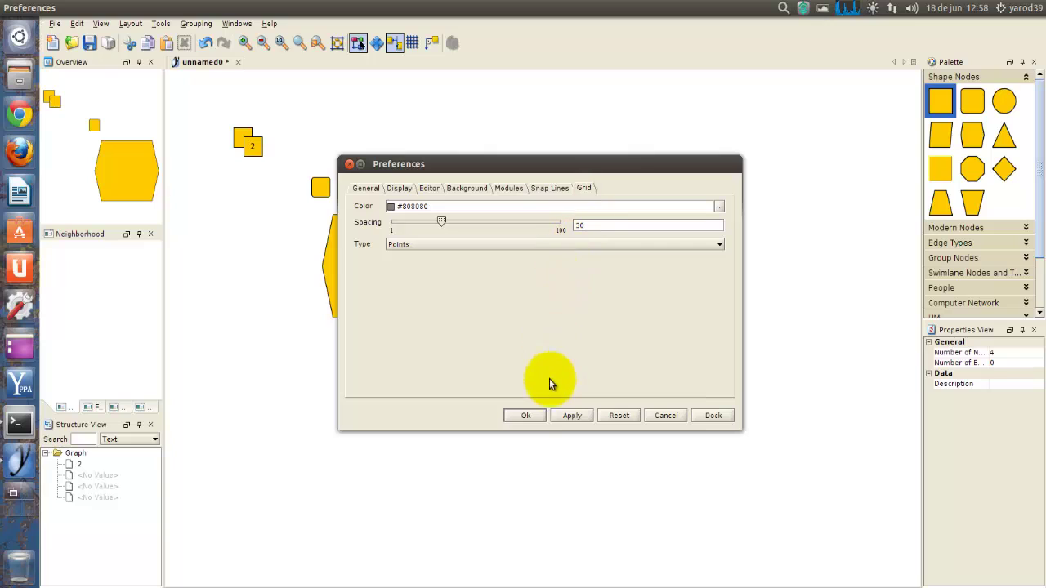
left_click(532, 416)
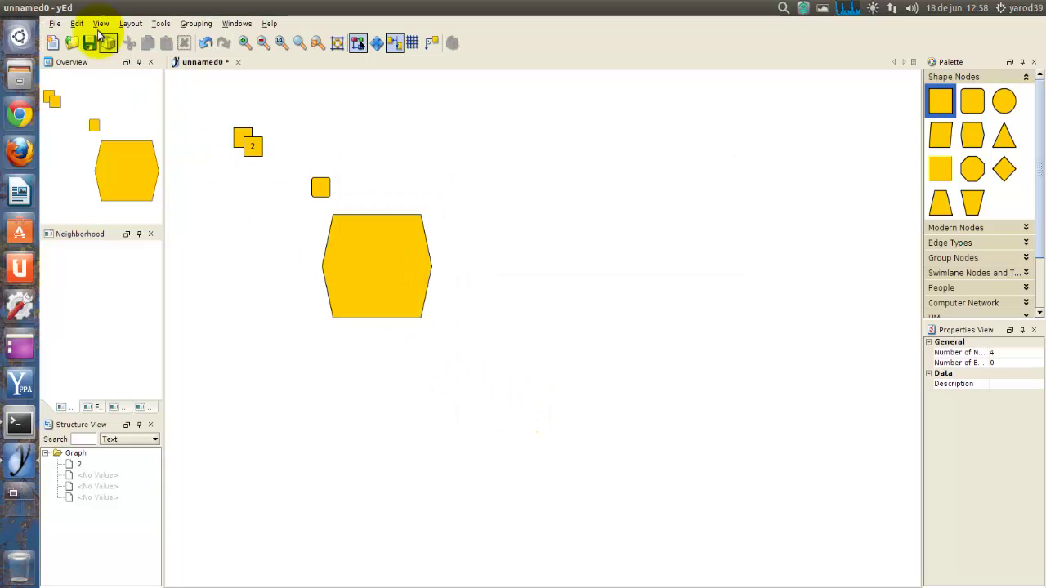
left_click(79, 25)
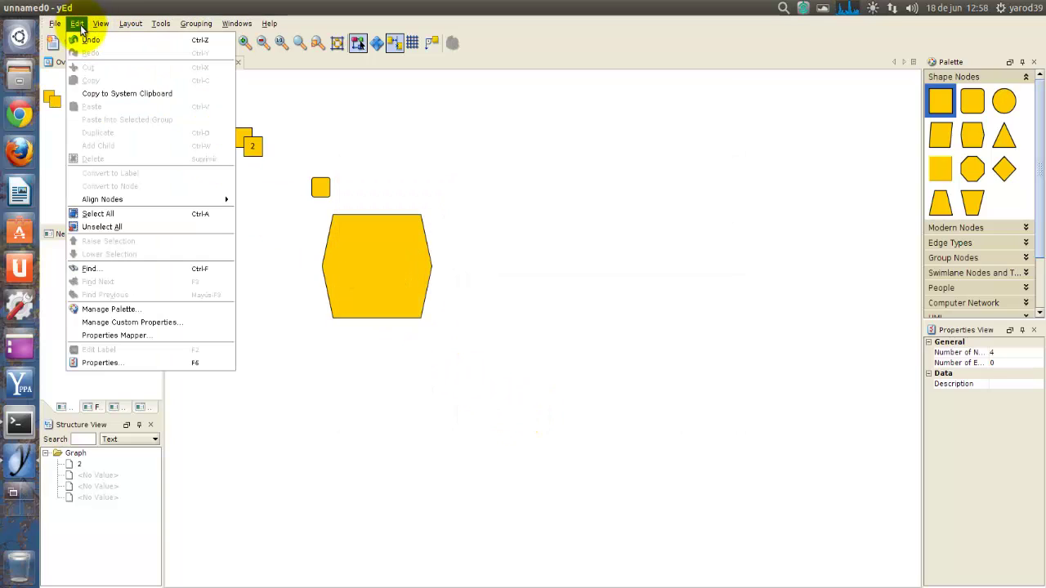
mouse_move(110, 26)
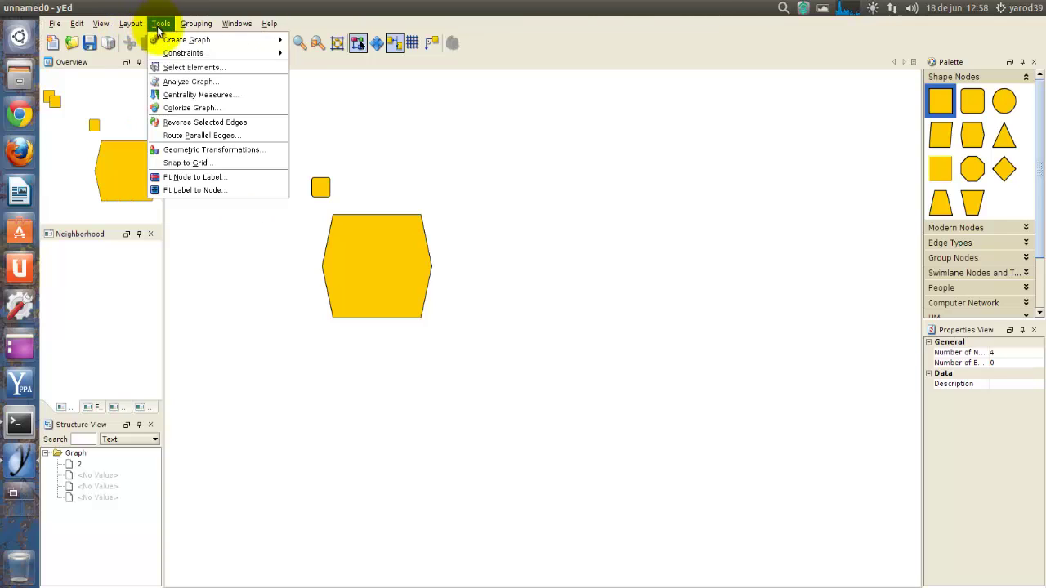
mouse_move(161, 47)
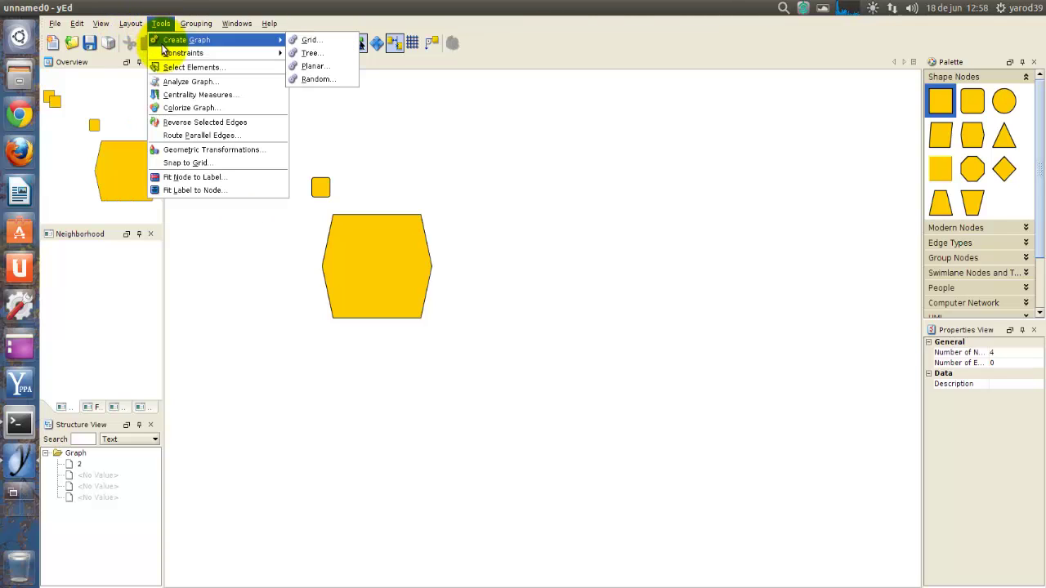
mouse_move(190, 31)
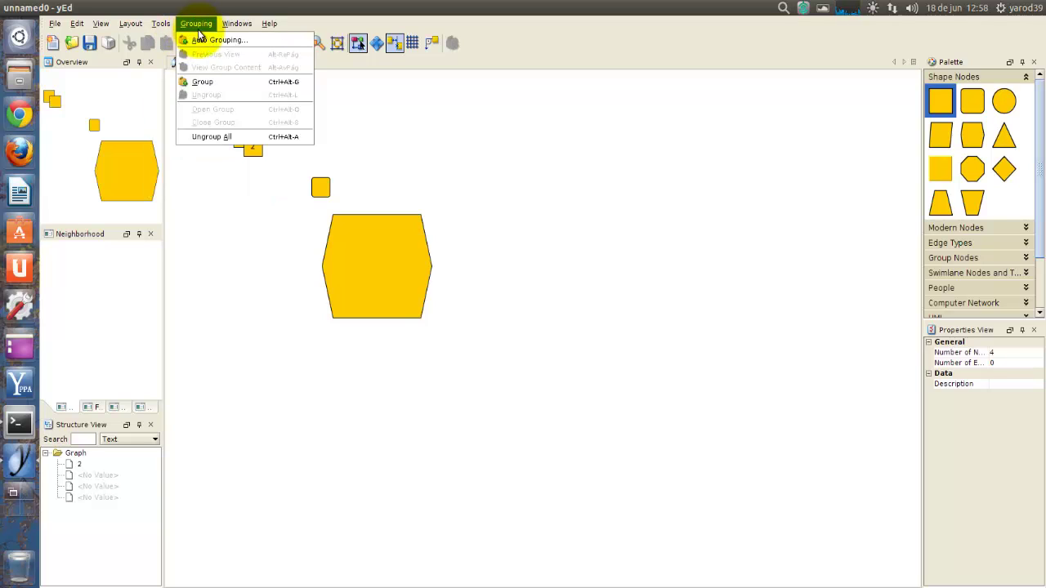
- Place a square node beside the hexagon, and an orange modern node overlapped by another square node farther out and lower
mouse_move(230, 27)
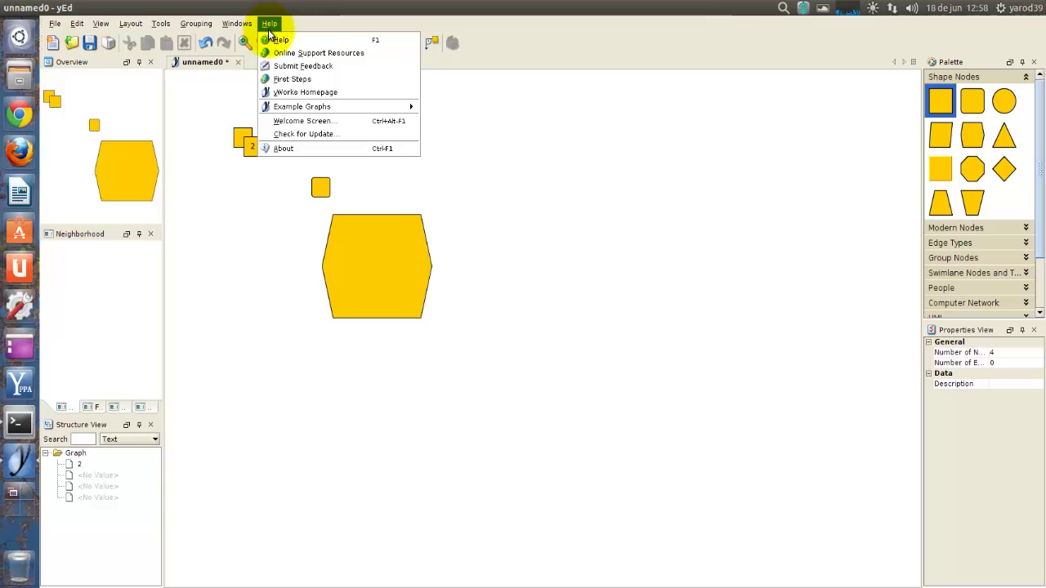
left_click(472, 232)
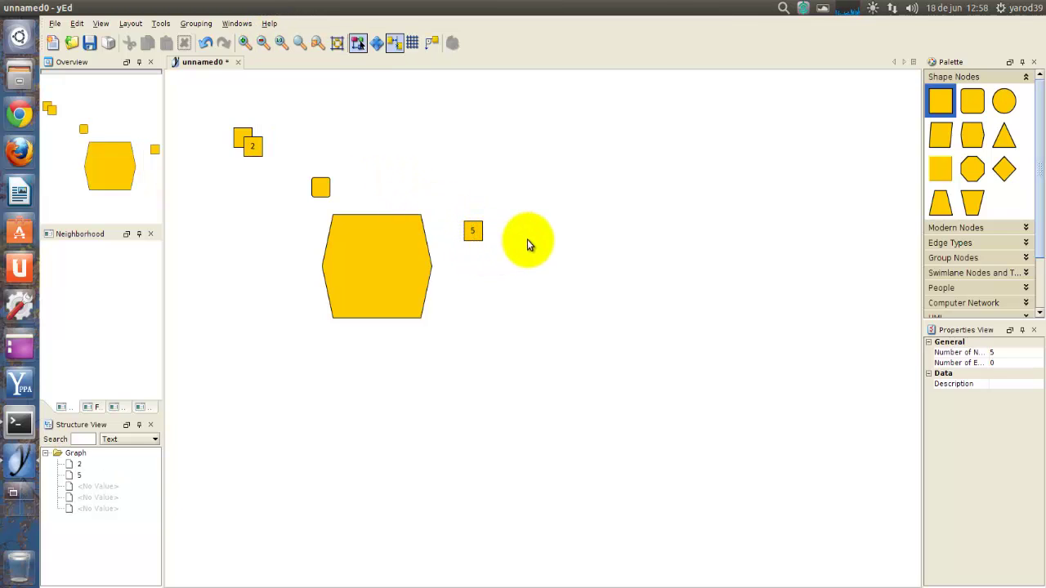
left_click(952, 228)
left_click_drag(944, 258, 530, 311)
left_click(530, 312)
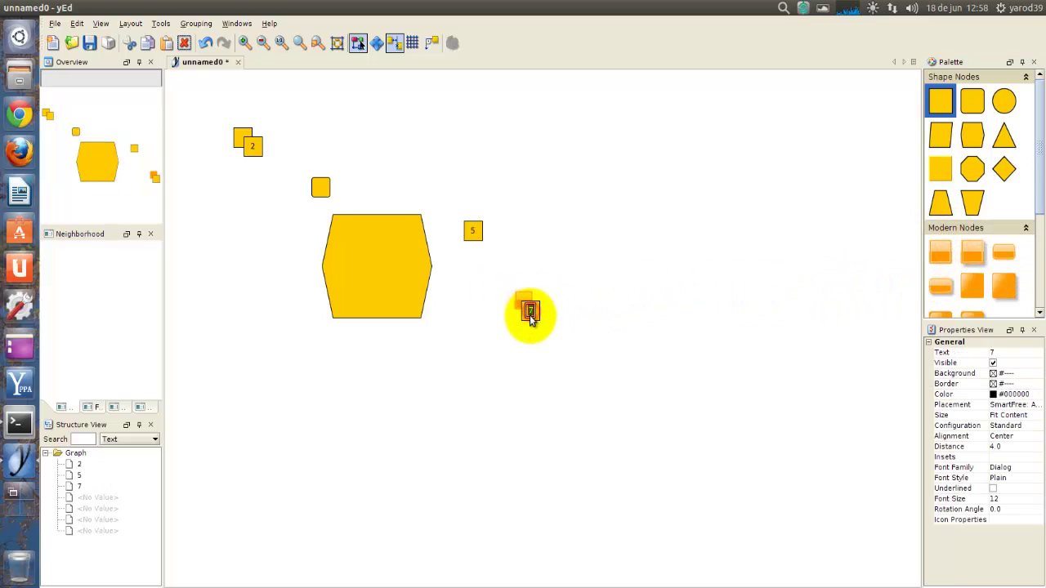
- Enlarge the orange modern node up and outward to about the size of the hexagon
left_click(518, 299)
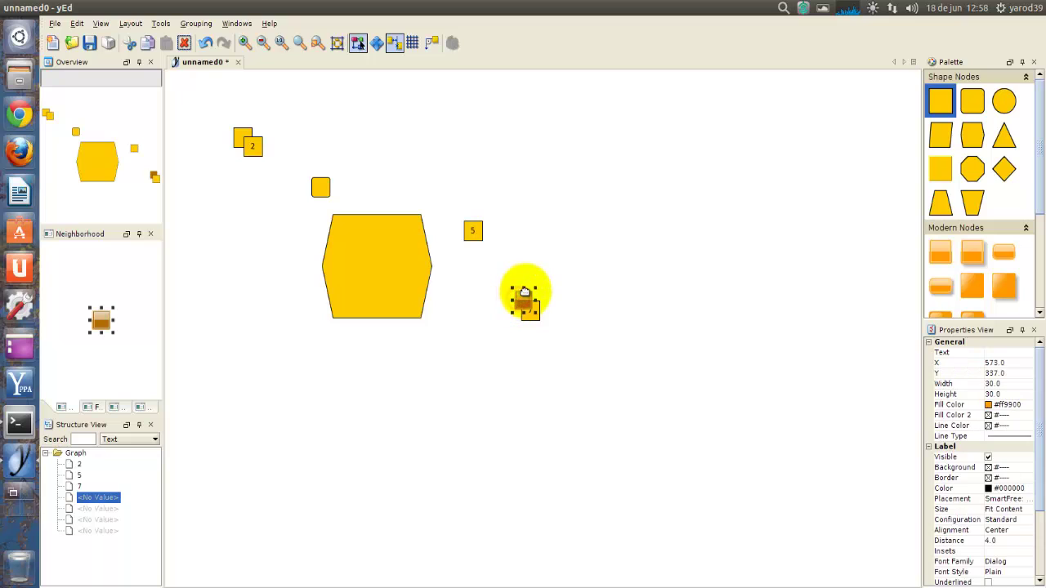
left_click_drag(538, 290, 630, 205)
left_click(679, 311)
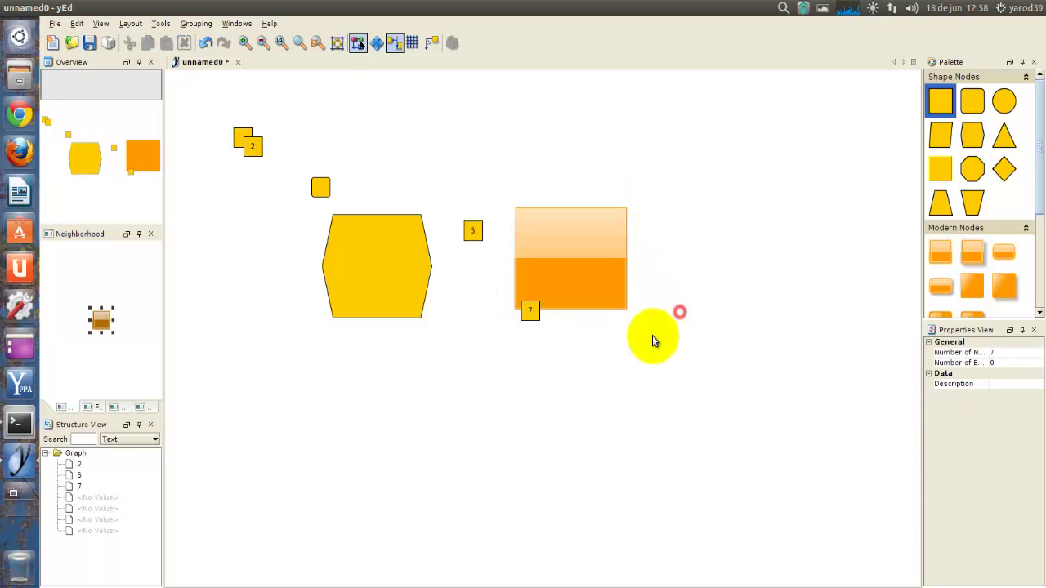
- Connect the square node overlapping the modern node to the hexagon with a bent edge, and the rounded square to the hexagon with a straight edge
left_click(532, 313)
left_click_drag(531, 328, 423, 301)
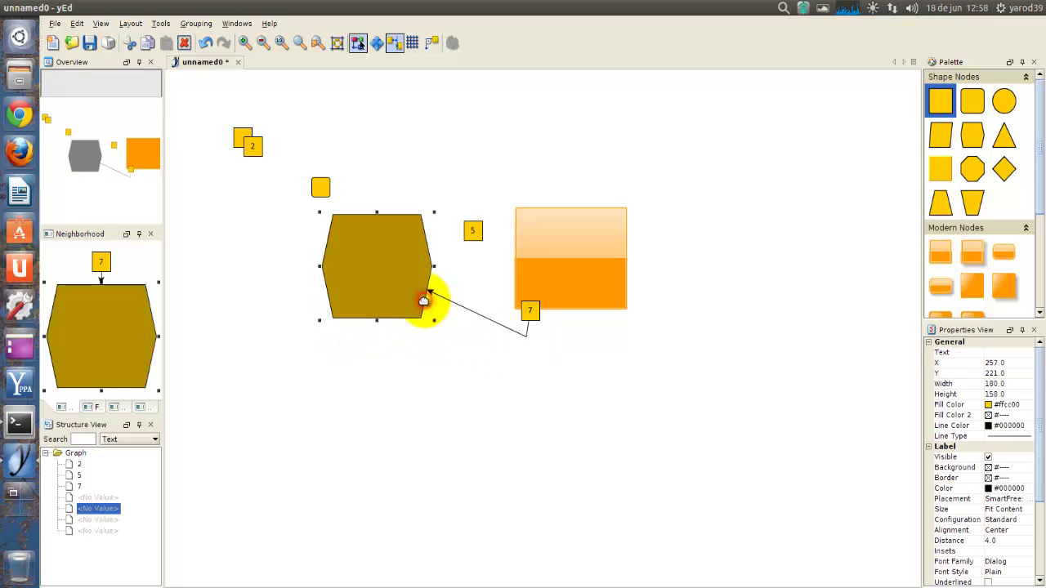
left_click(331, 201)
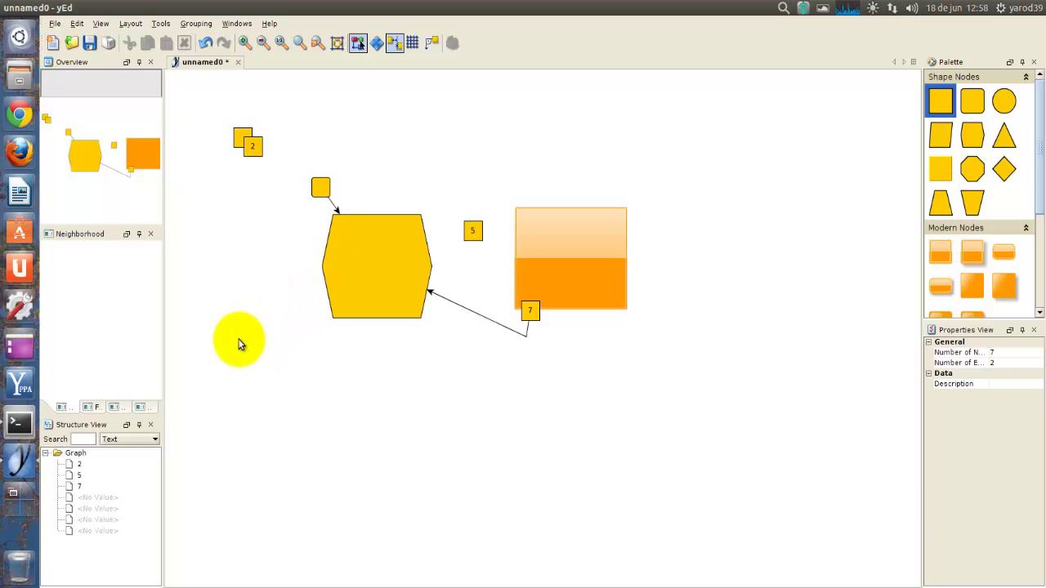
- Add the label "texto" to the hexagon node
right_click(357, 271)
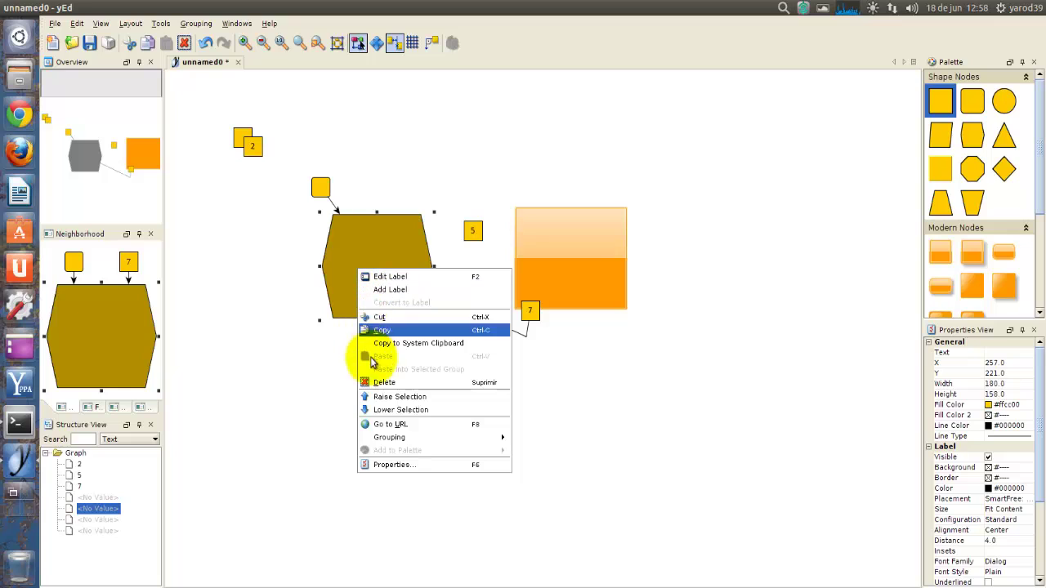
left_click(396, 290)
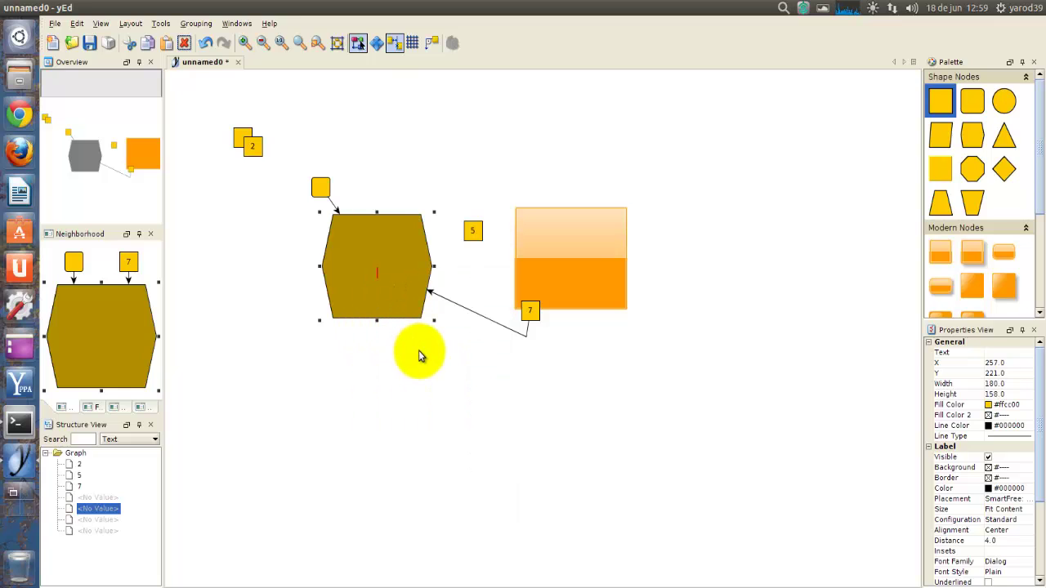
type("texto")
key("Return")
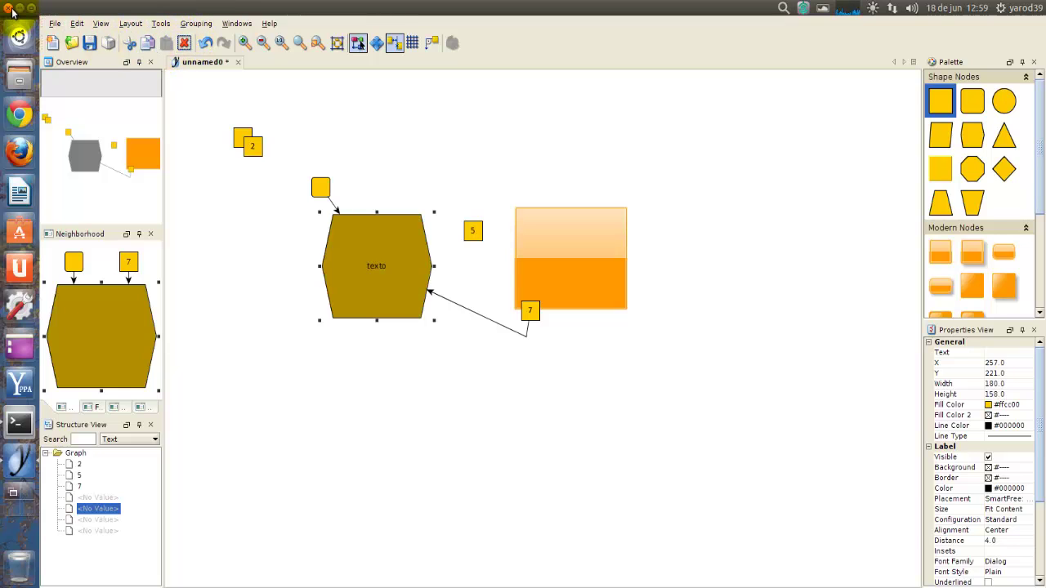
- Quit the graph editor without saving the changed document and close the terminal window
left_click(9, 9)
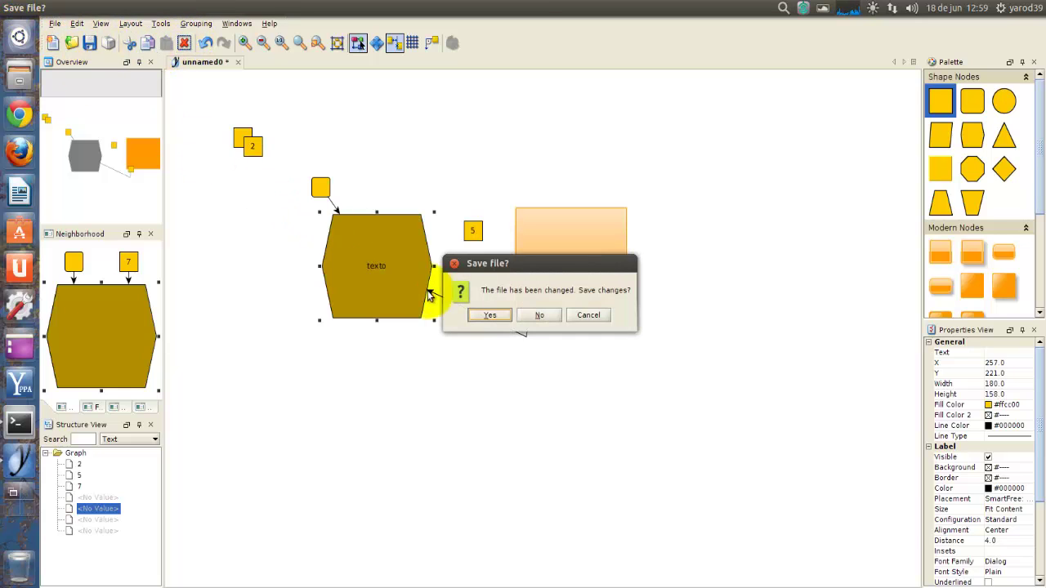
left_click(529, 317)
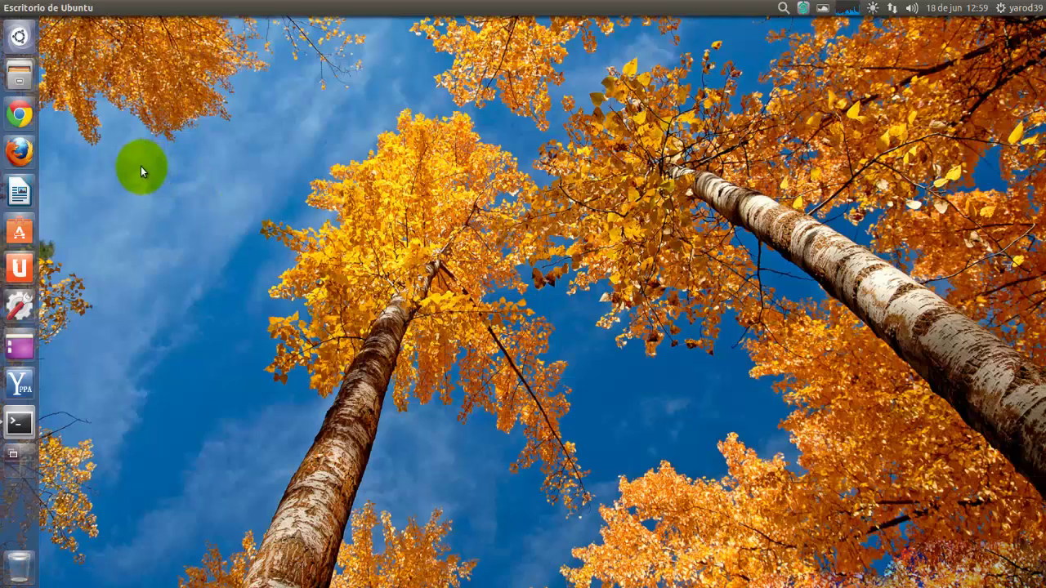
left_click(18, 423)
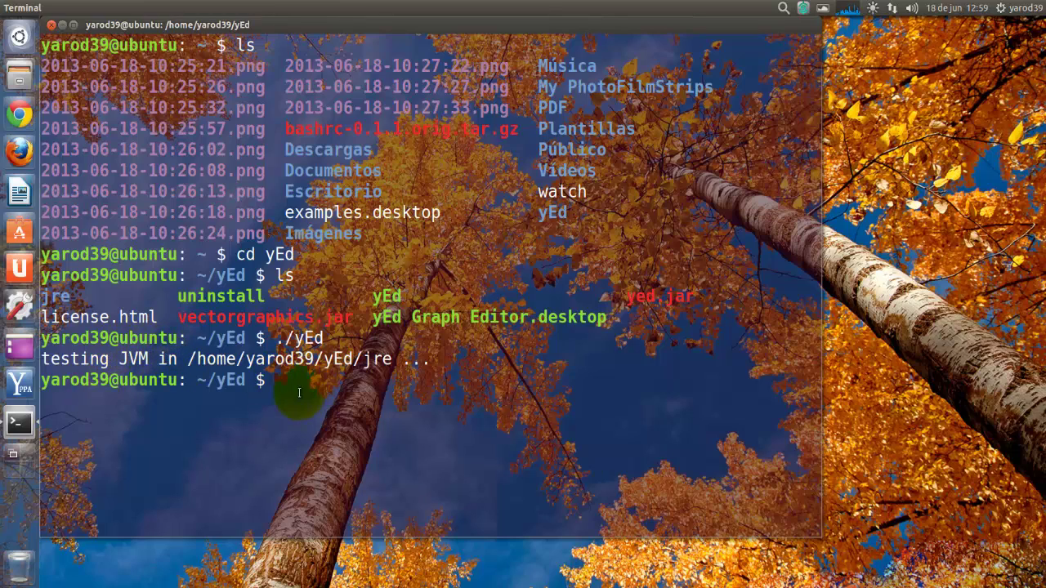
left_click(51, 26)
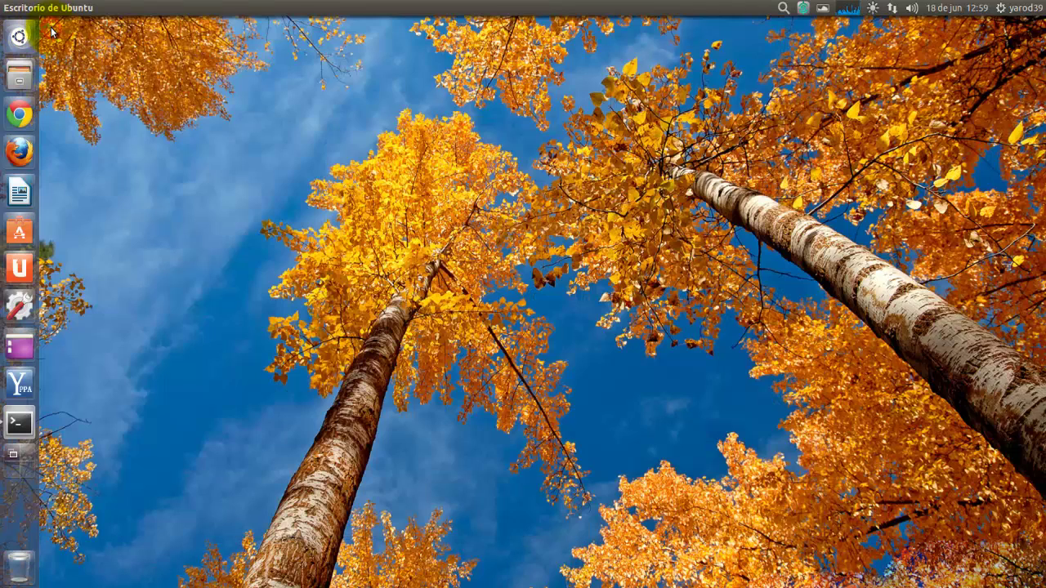